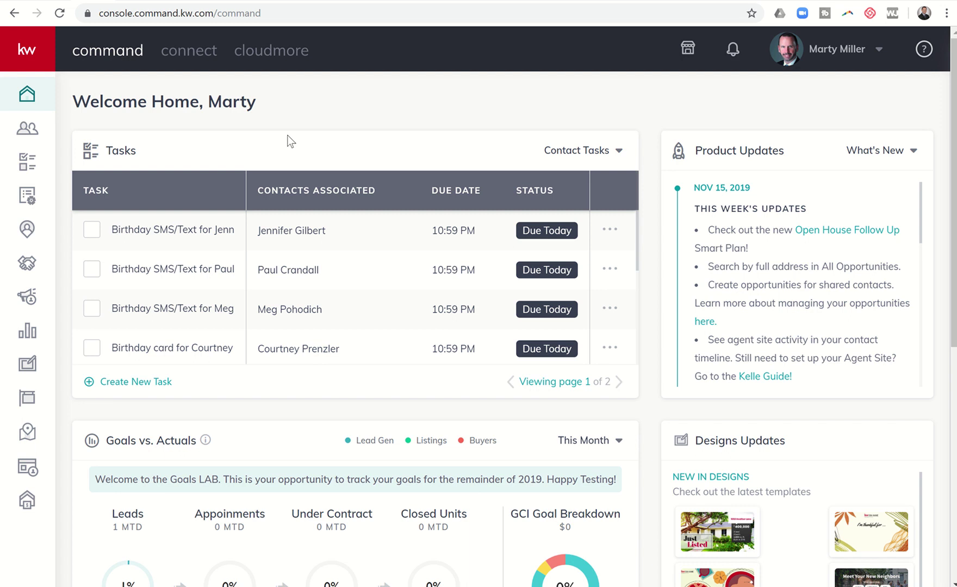
- Open the Contacts page listing all 2787 contacts from the left sidebar
left_click(28, 132)
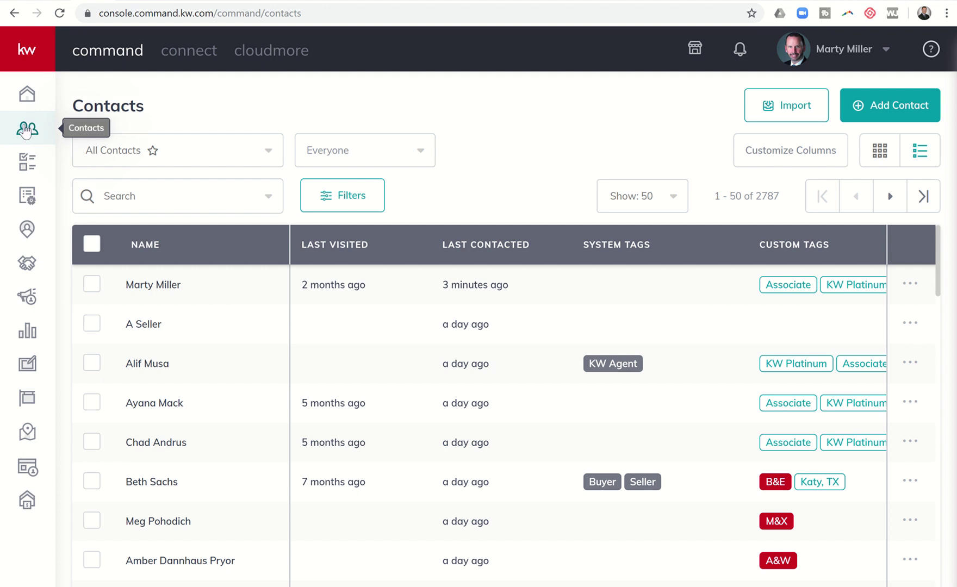
- Open A Seller's record and review its four followed neighborhoods, including Imperial Woods and Katy North
left_click(144, 328)
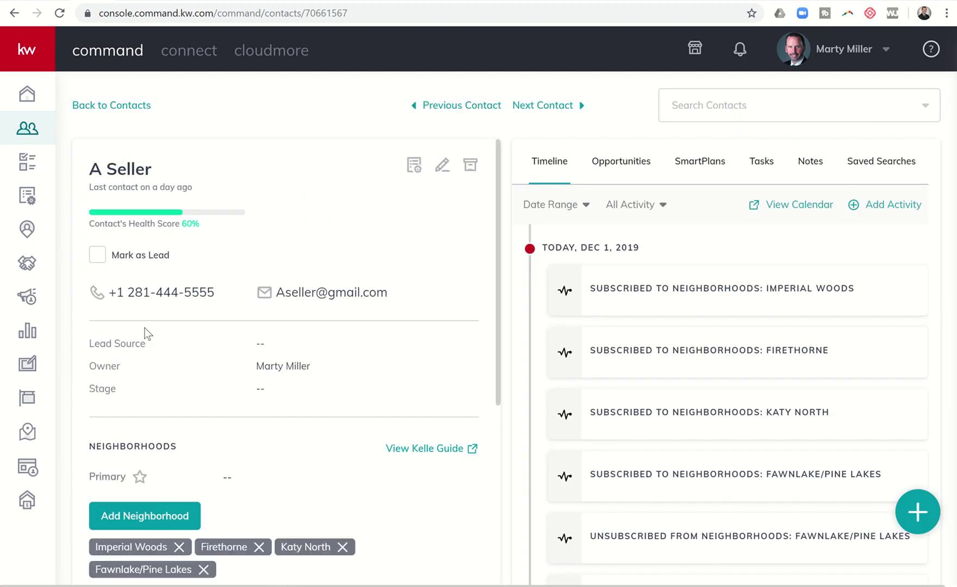
scroll(144, 328, "down", 3)
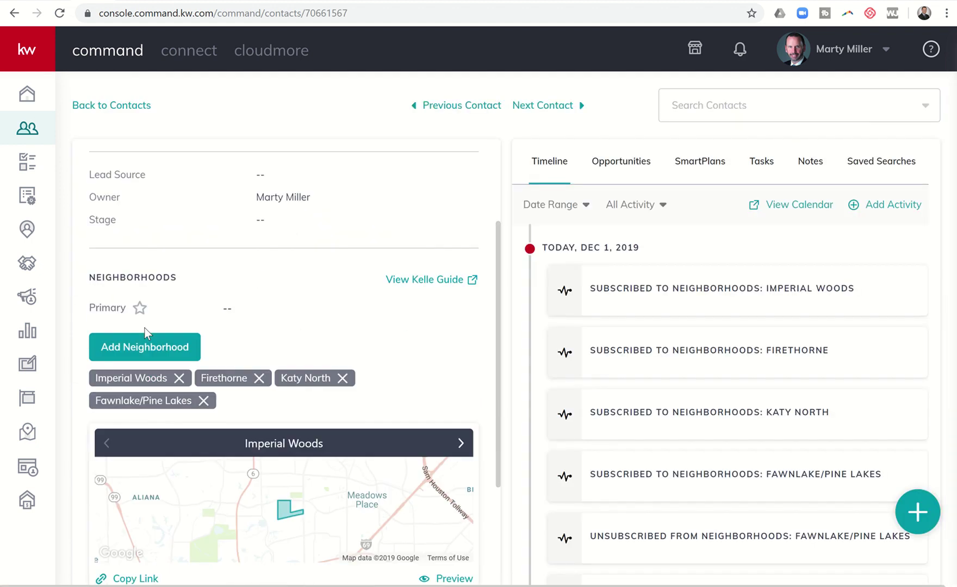
scroll(236, 430, "down", 2)
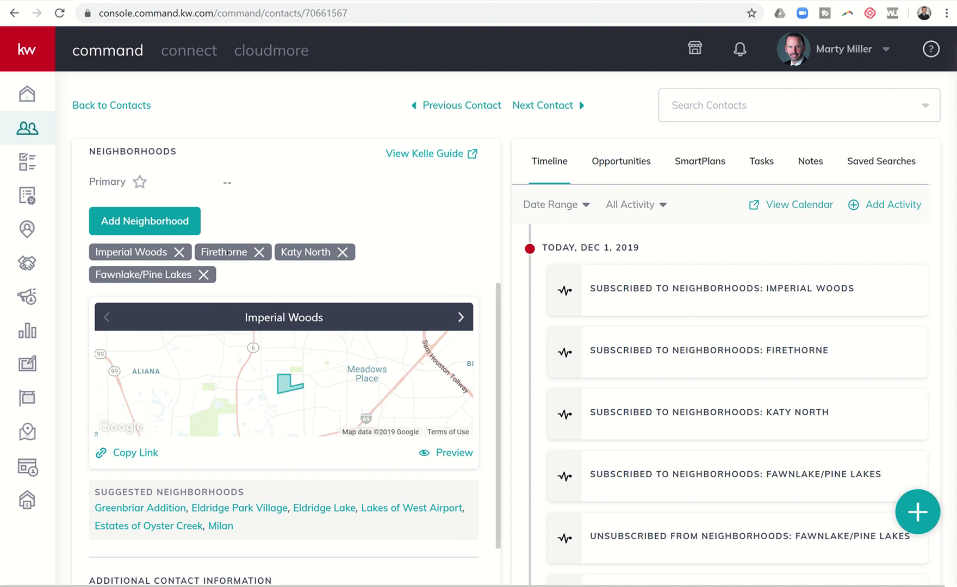
- Check A Seller's empty SmartPlans tab and bring up the Add Contacts to SmartPlan panel
left_click(699, 163)
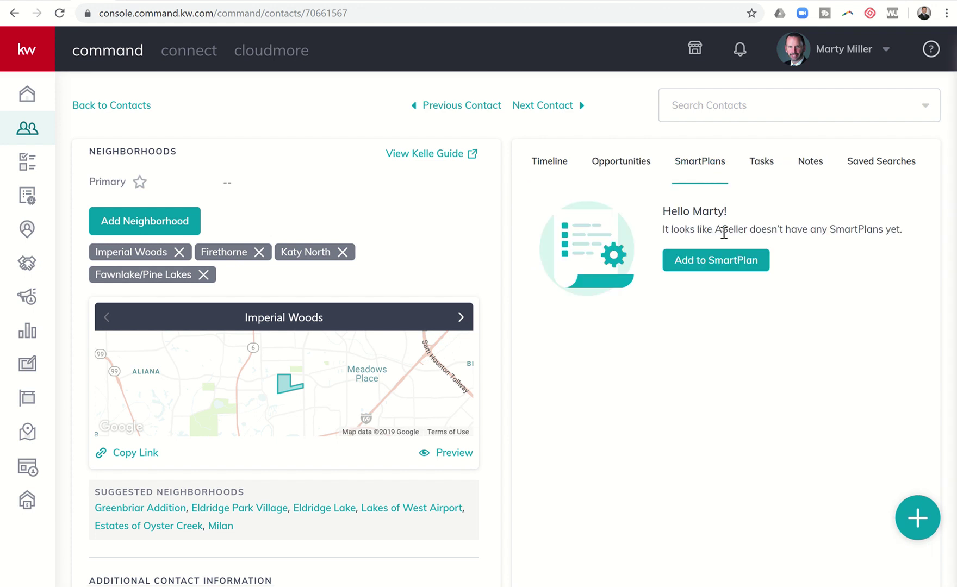
left_click(721, 261)
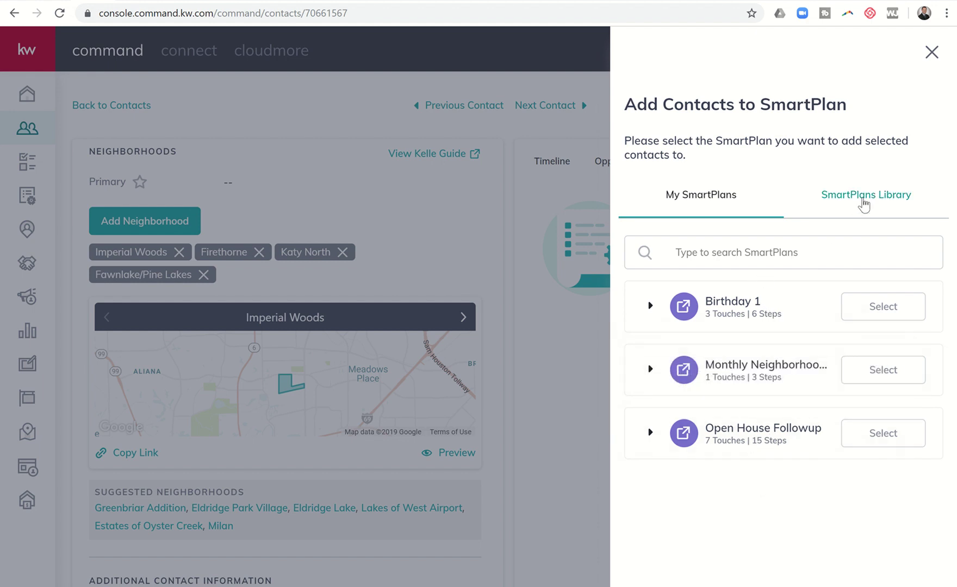
- Browse the ready-made plans in the SmartPlans Library
left_click(864, 202)
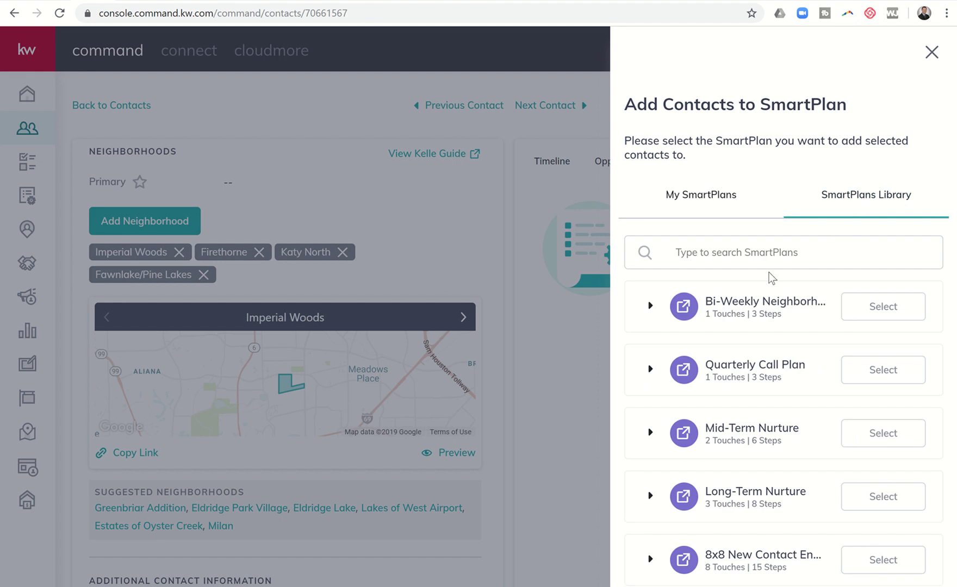
scroll(769, 272, "down", 3)
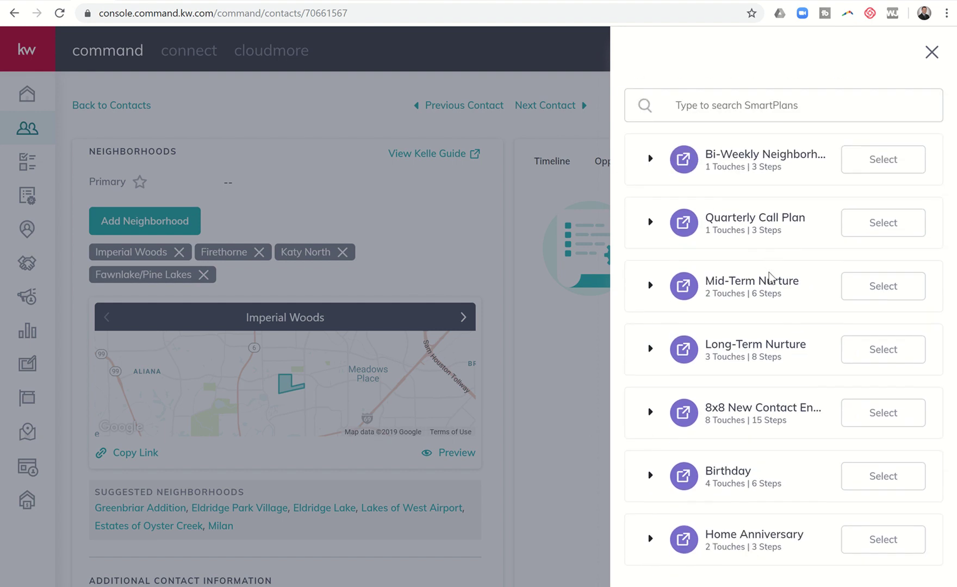
scroll(769, 275, "up", 3)
scroll(769, 274, "down", 3)
scroll(773, 157, "up", 2)
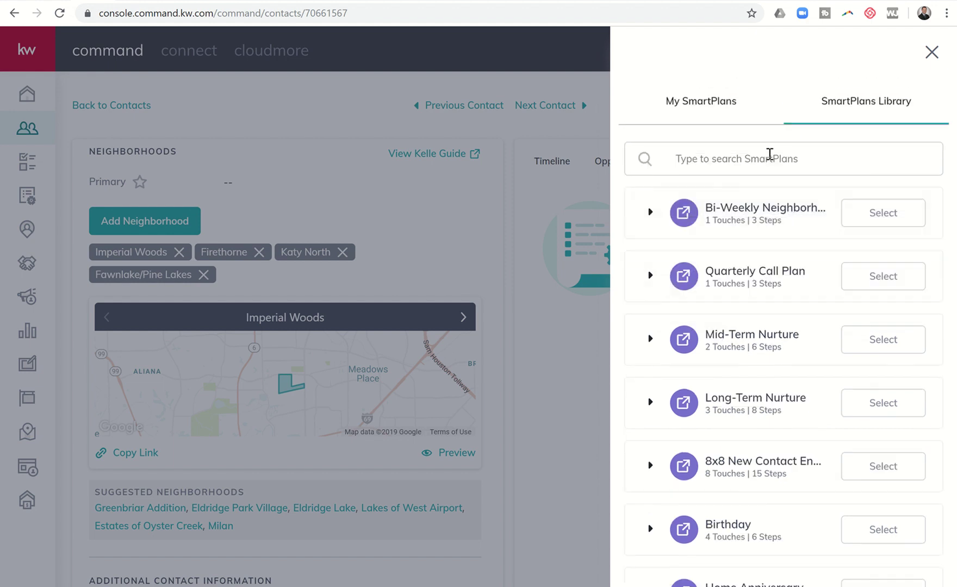
- Compare plan descriptions in My SmartPlans and select Monthly Neighborhood Nurture
left_click(715, 135)
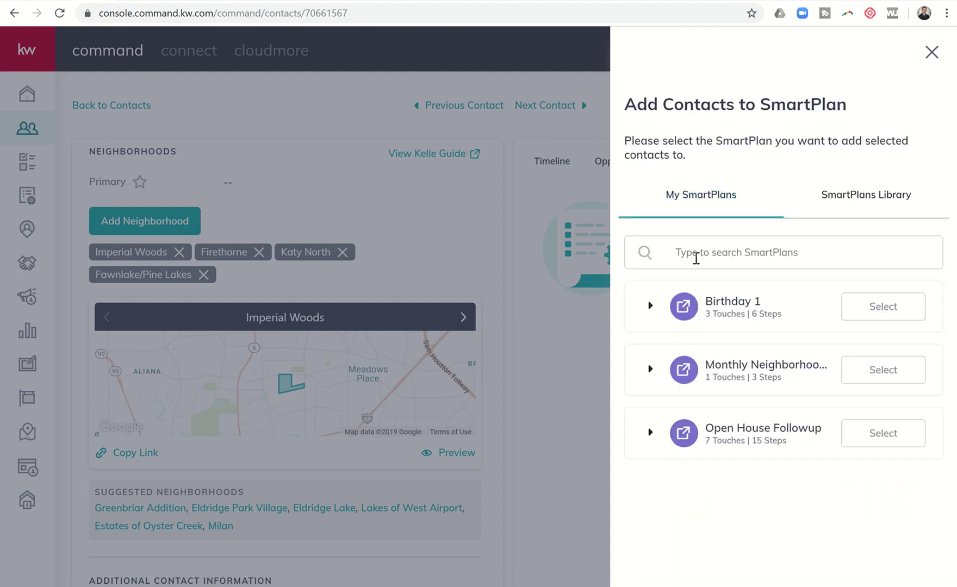
mouse_move(732, 369)
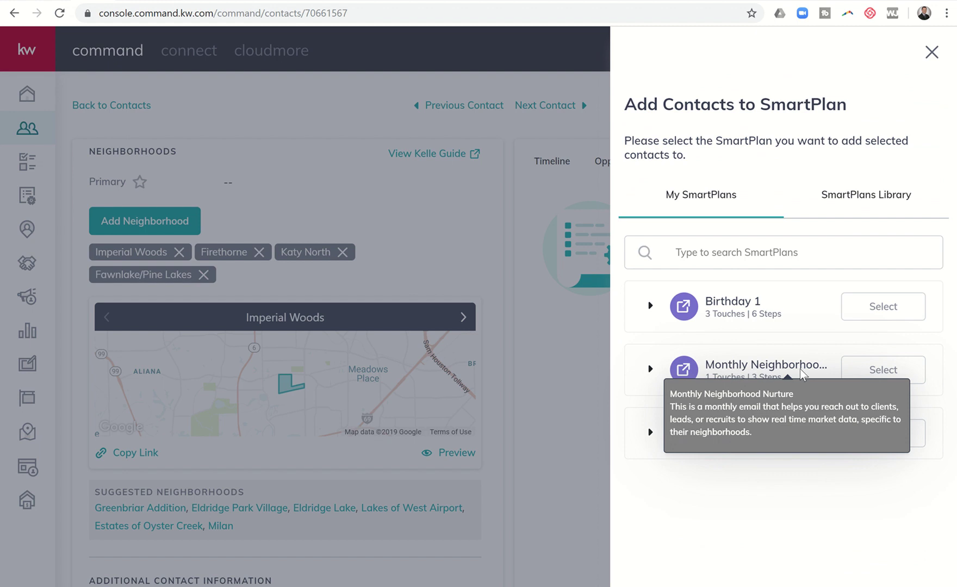
left_click(848, 203)
mouse_move(714, 340)
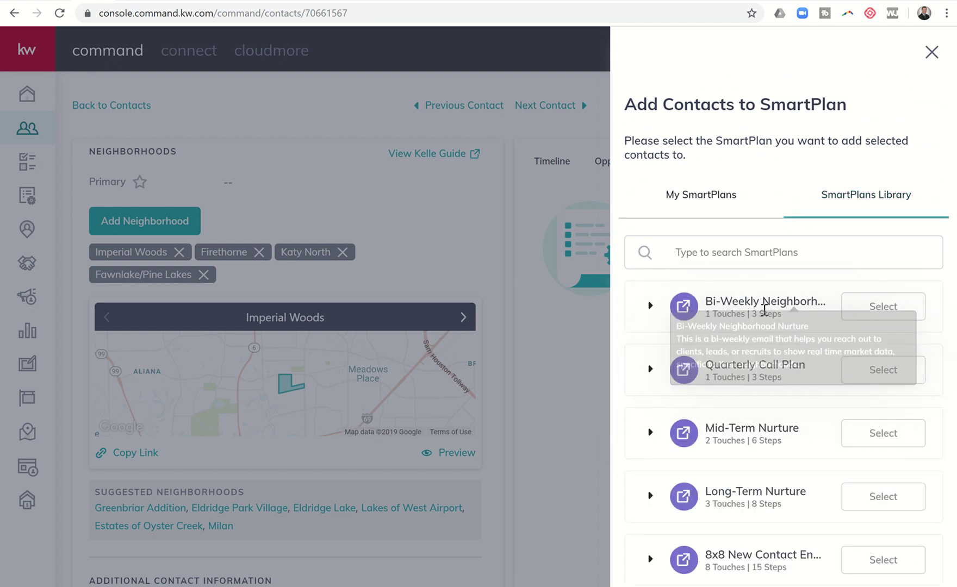
left_click(705, 205)
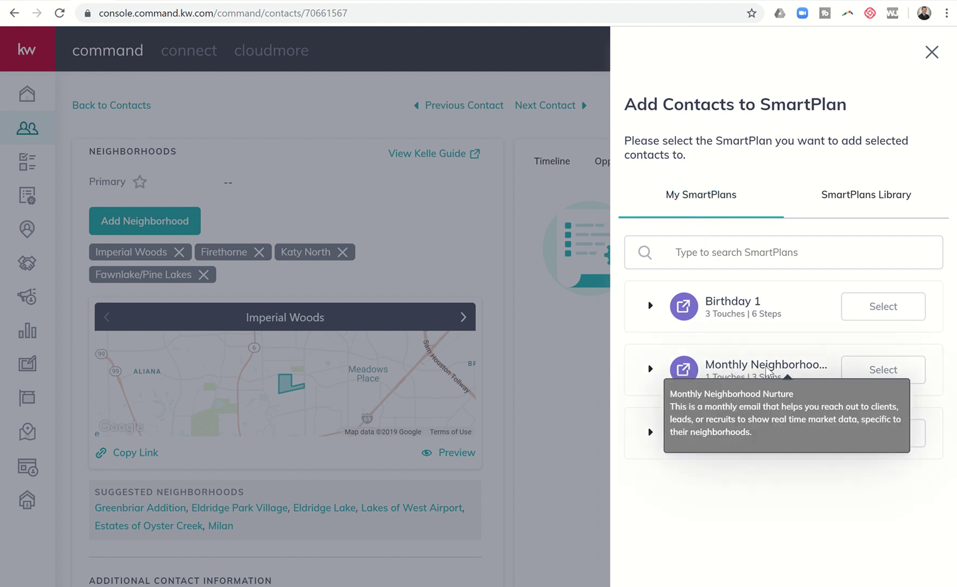
left_click(872, 373)
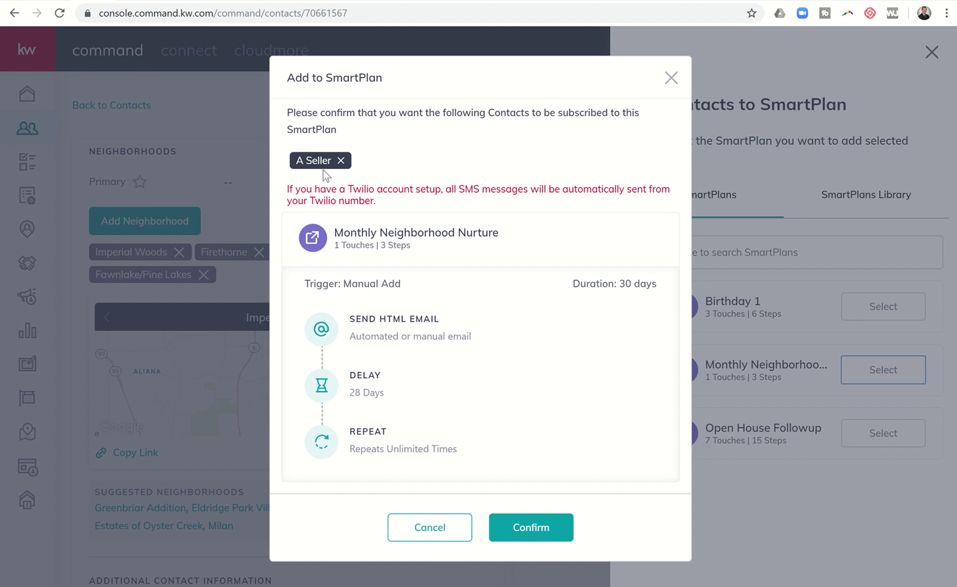
- Confirm Monthly Neighborhood Nurture for A Seller: HTML email, 28-day delay, unlimited repeats
mouse_move(502, 240)
left_click(523, 530)
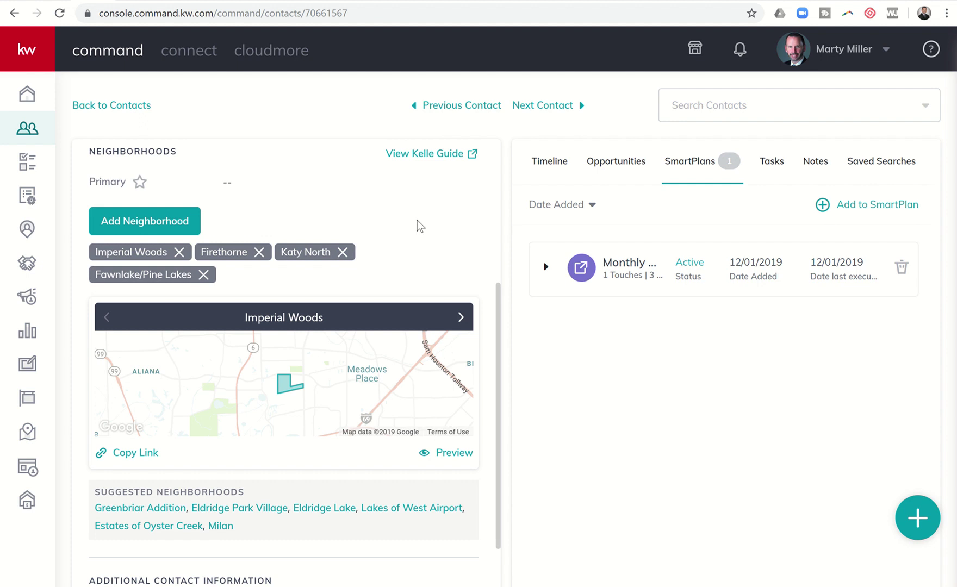
- Review A Seller's record showing Monthly Neighborhood Nurture Active since 12/01/2019
scroll(419, 223, "up", 2)
scroll(417, 221, "up", 4)
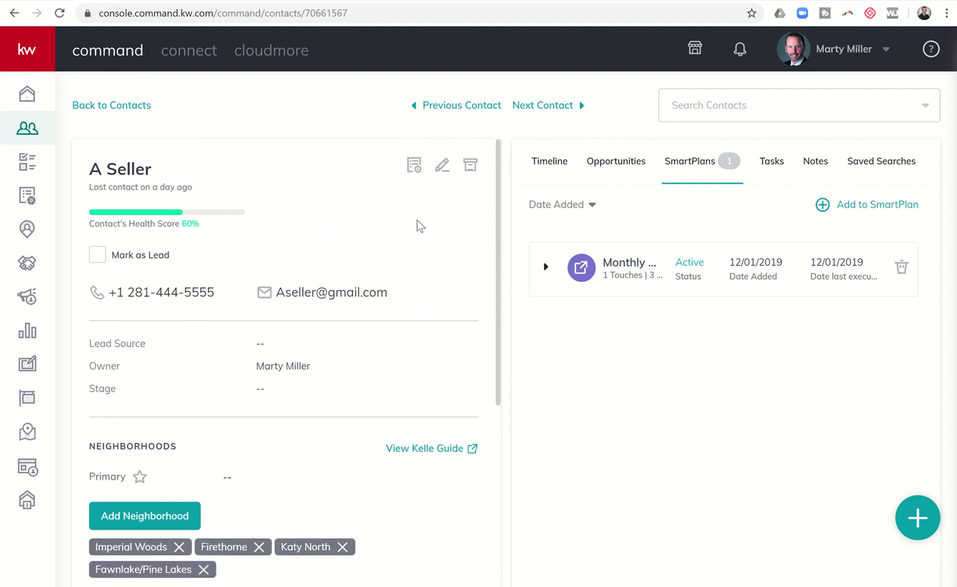
scroll(343, 263, "down", 3)
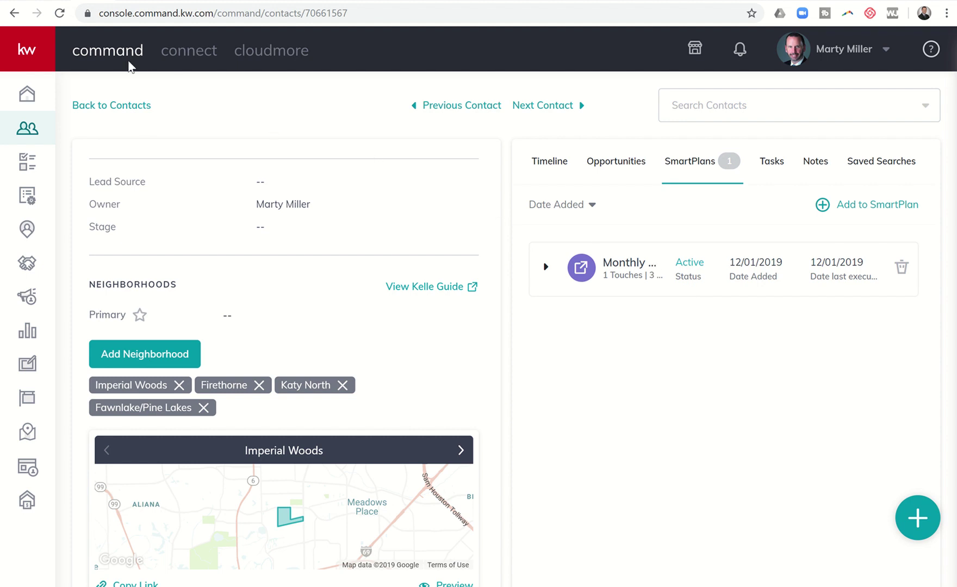
scroll(181, 187, "up", 1)
scroll(181, 186, "up", 2)
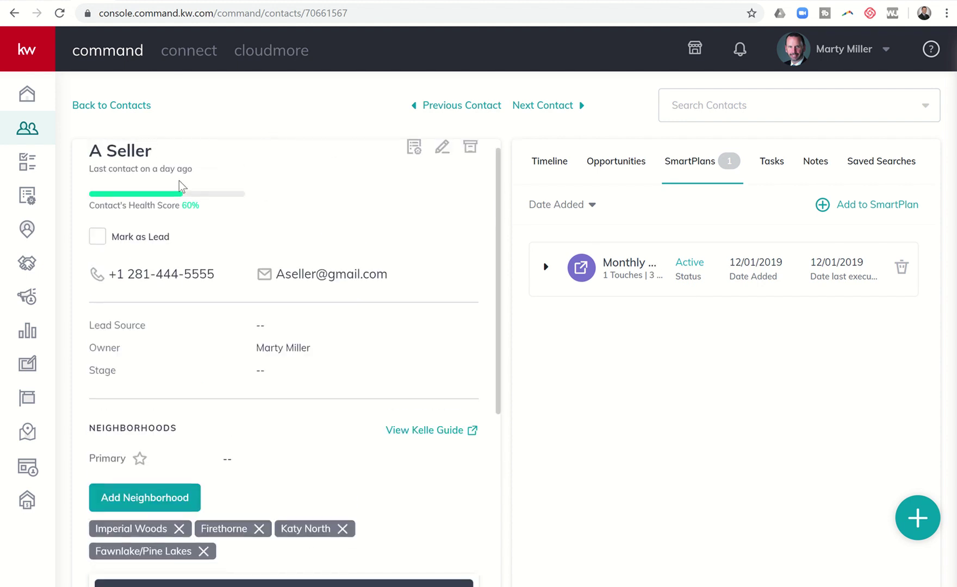
scroll(181, 186, "down", 3)
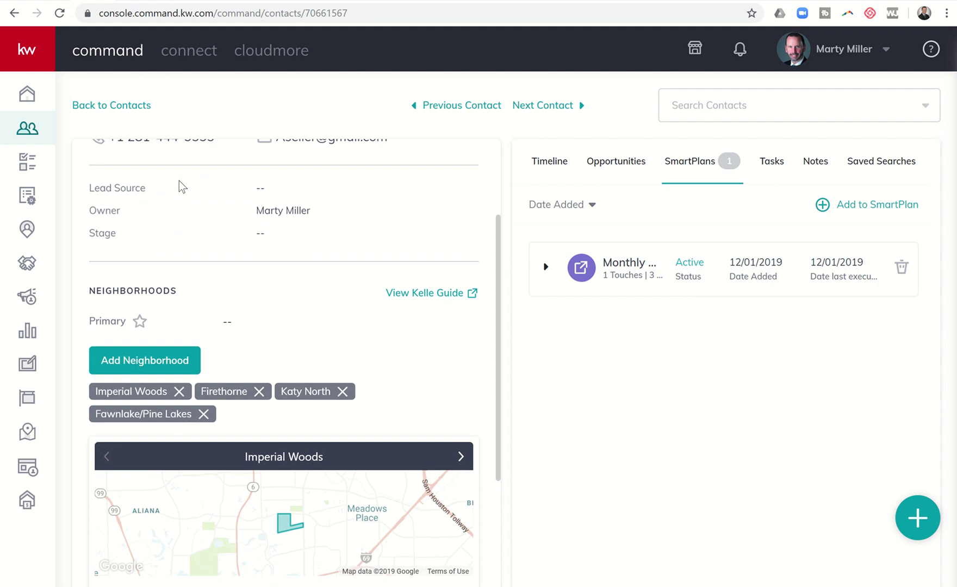
scroll(181, 187, "down", 4)
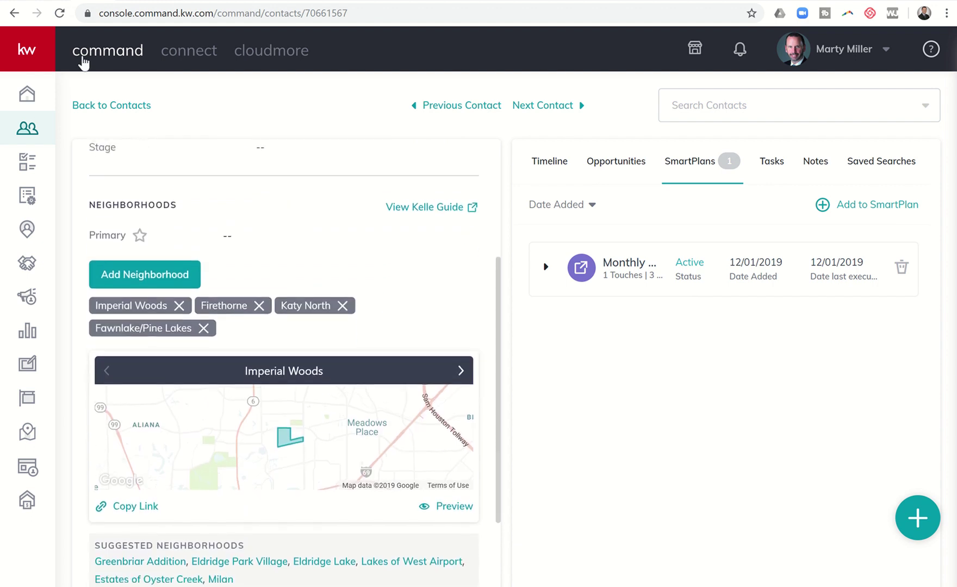
- In Gmail's Monthly Neighborhood Update email, open Village Green West's 'View All >' listings
left_click(65, 2)
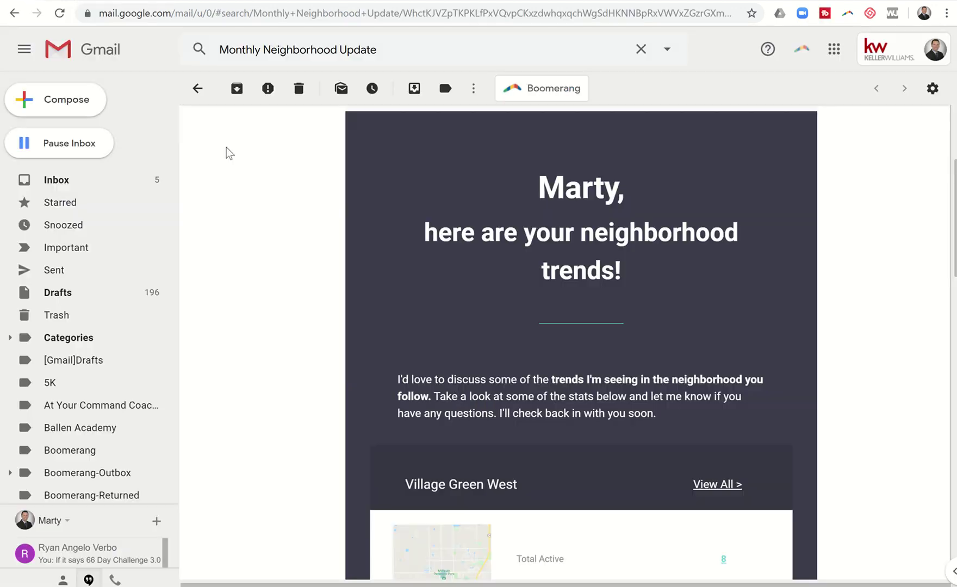
scroll(351, 256, "up", 4)
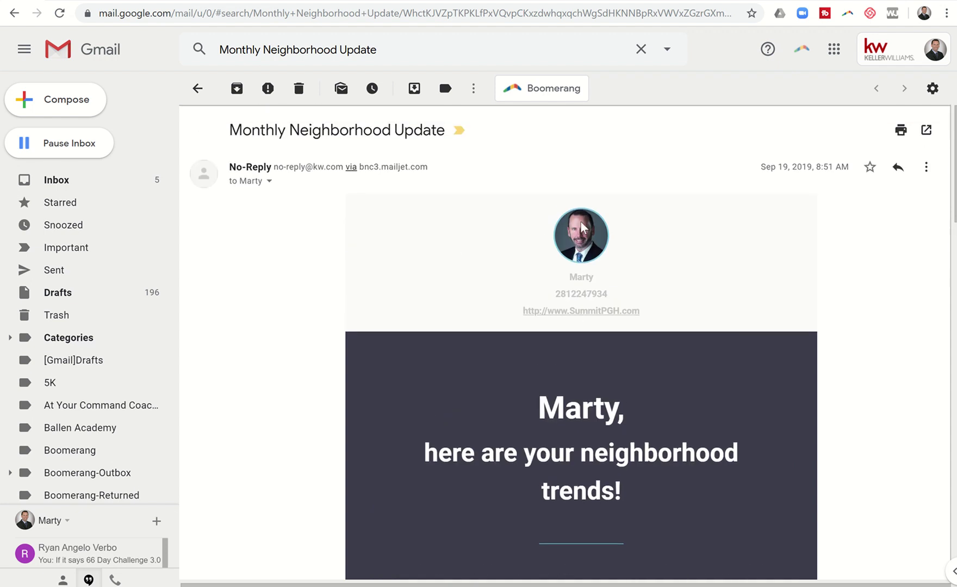
scroll(491, 275, "down", 5)
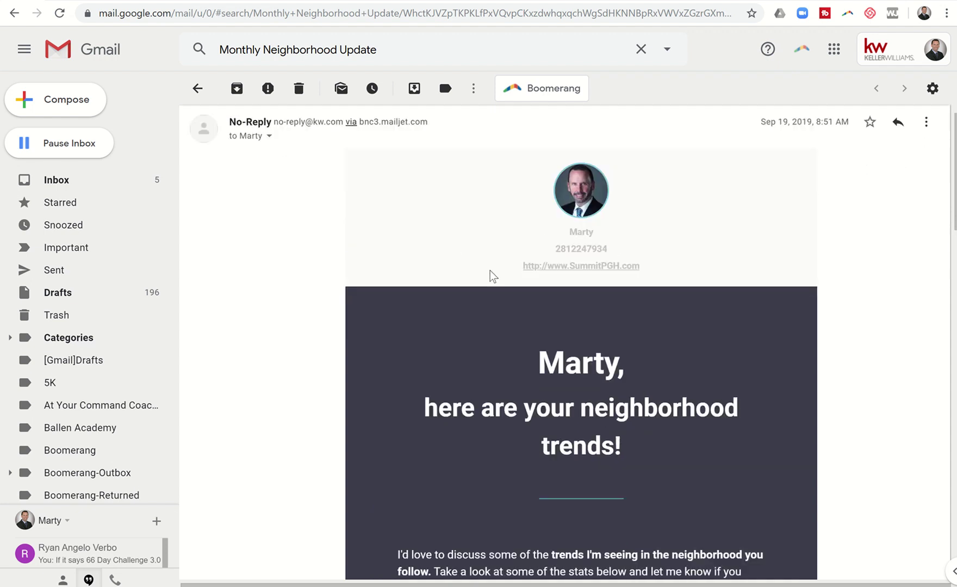
scroll(491, 270, "down", 3)
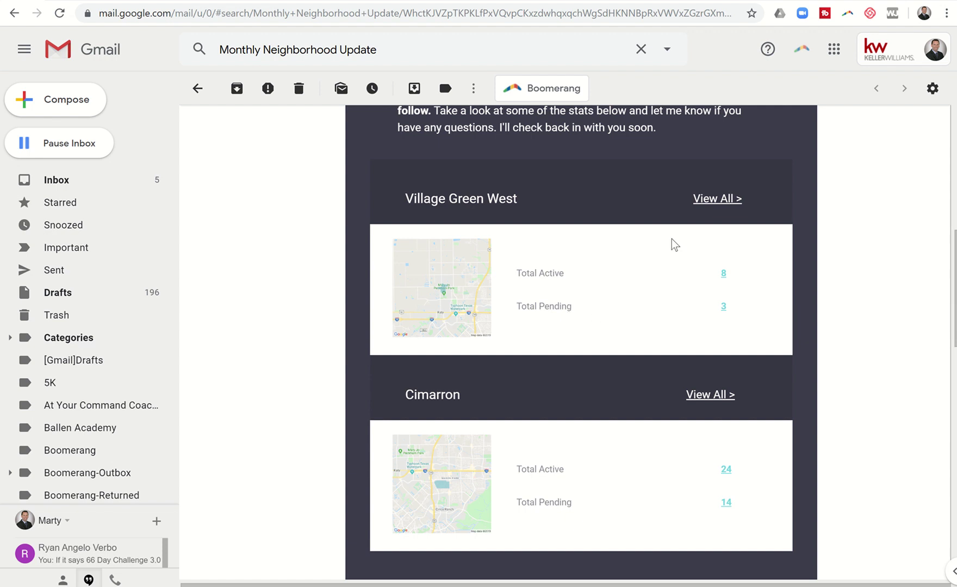
left_click(717, 199)
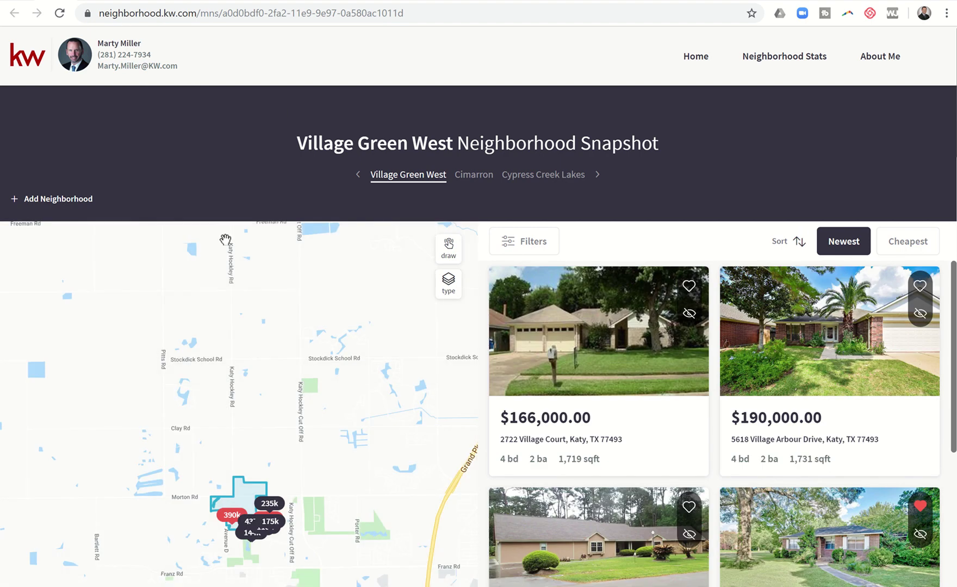
- Back on A Seller's record, preview their neighborhood site
left_click(136, 2)
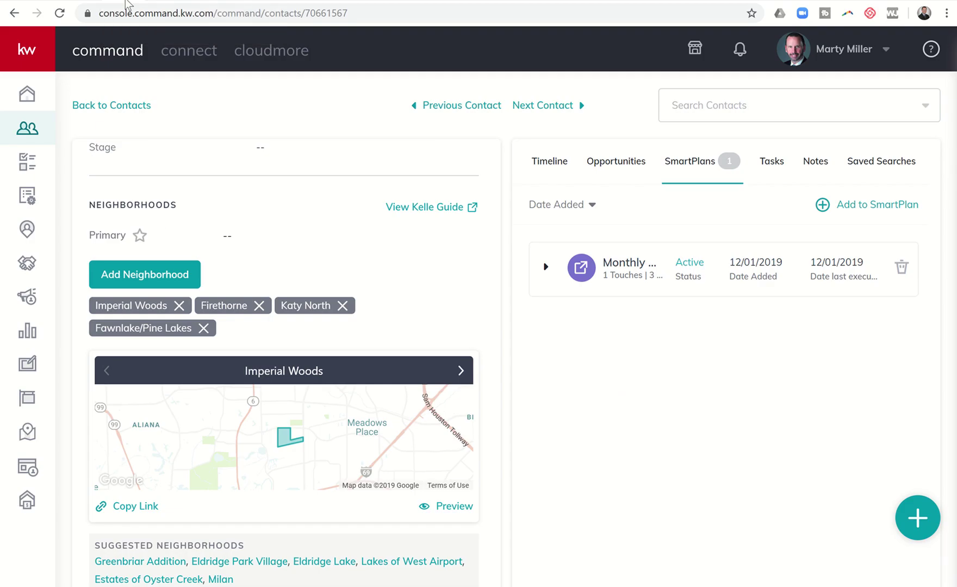
scroll(197, 293, "down", 1)
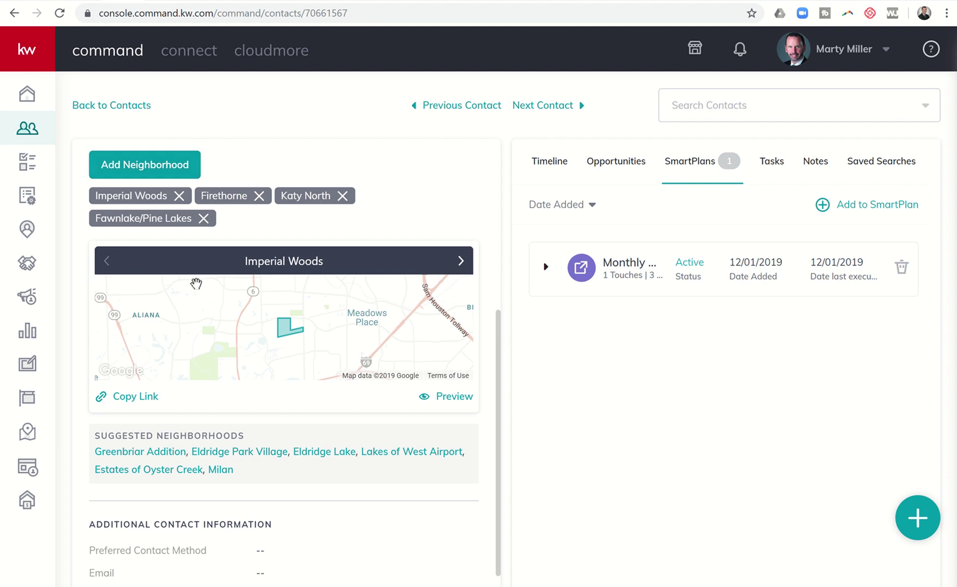
scroll(196, 283, "up", 2)
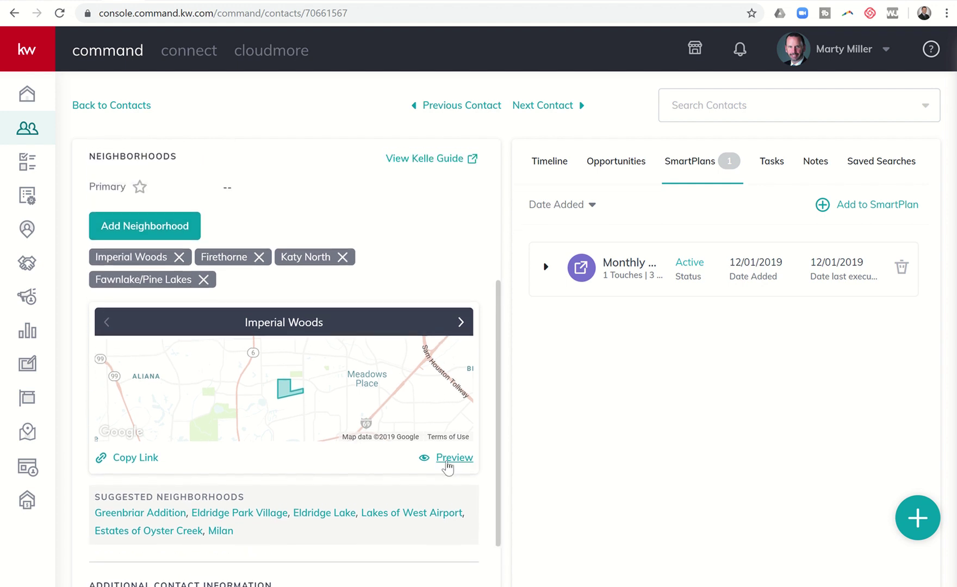
left_click(455, 458)
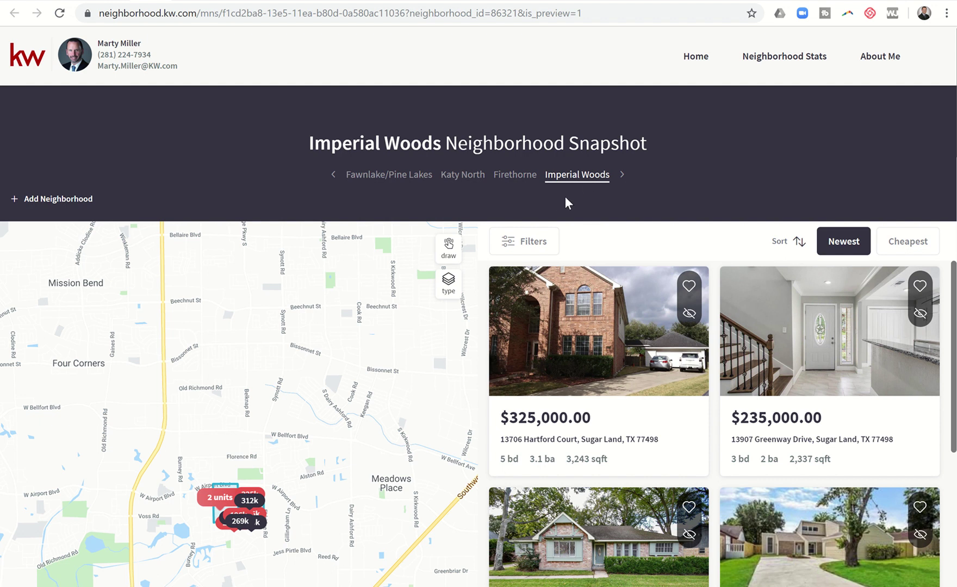
- View the Firethorne, Katy North, then Fawnlake/Pine Lakes neighborhood snapshots
left_click(515, 176)
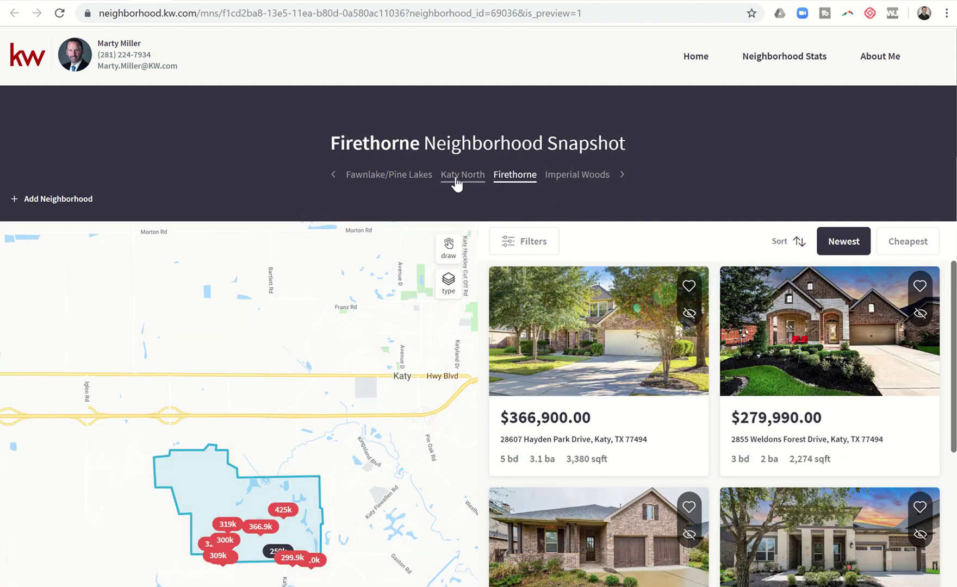
left_click(457, 179)
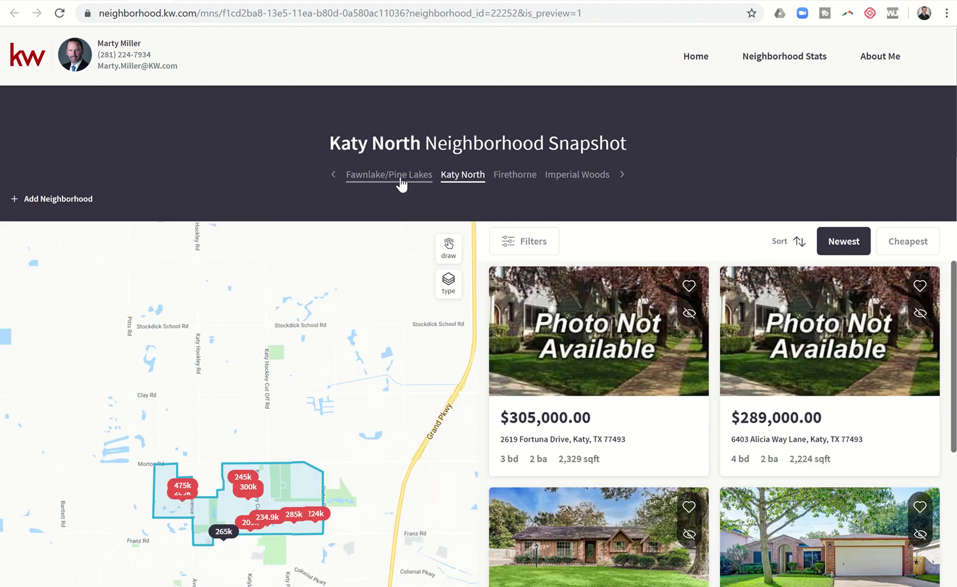
left_click(400, 181)
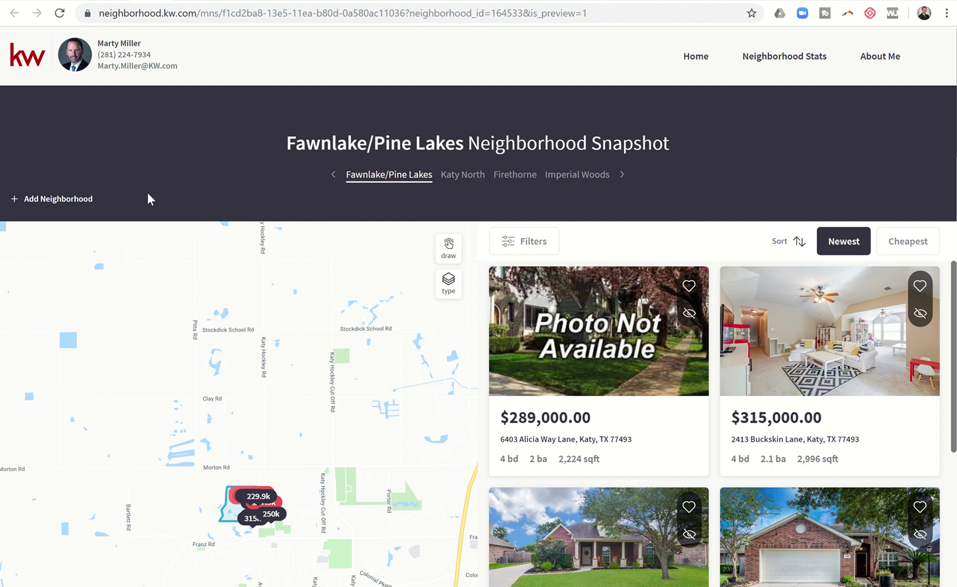
left_click(67, 199)
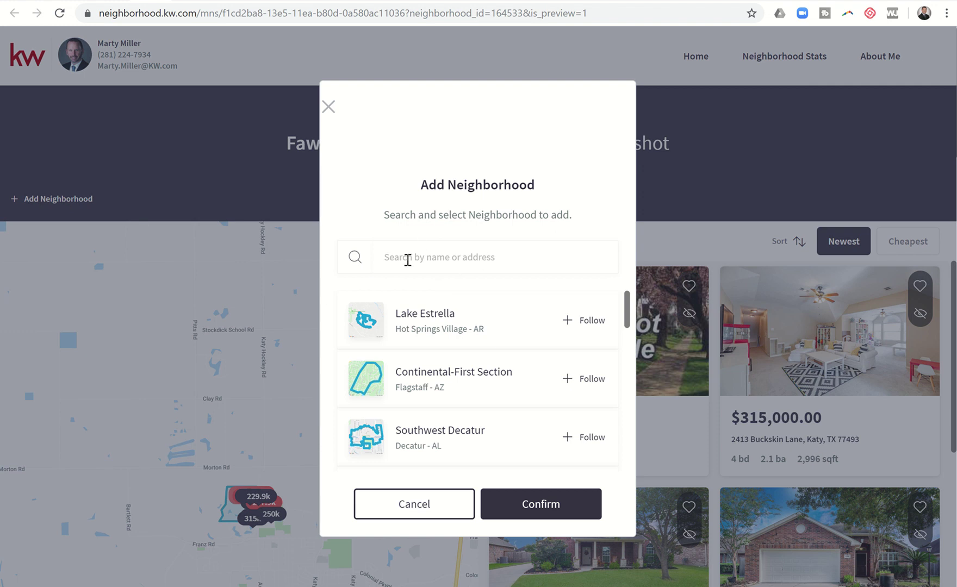
left_click(408, 259)
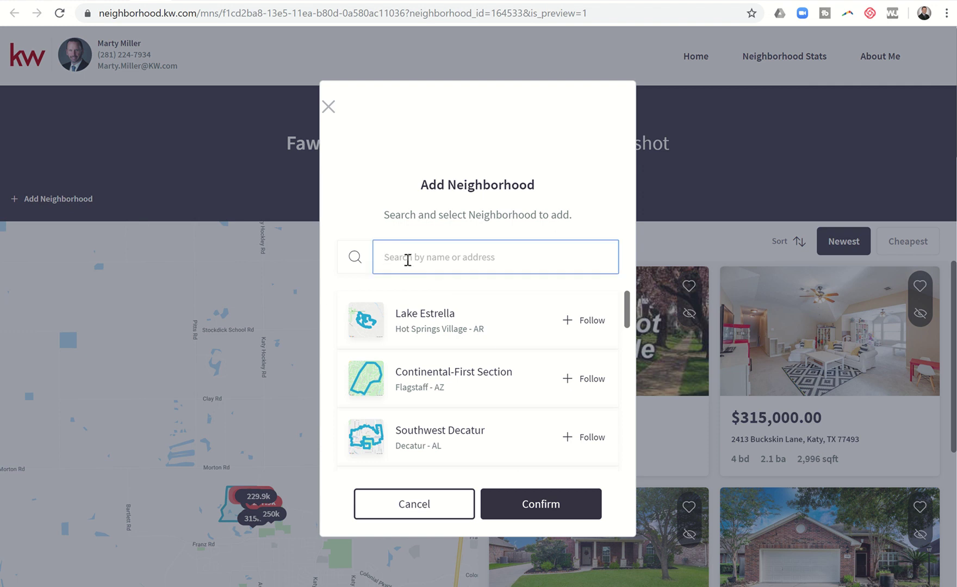
type("c")
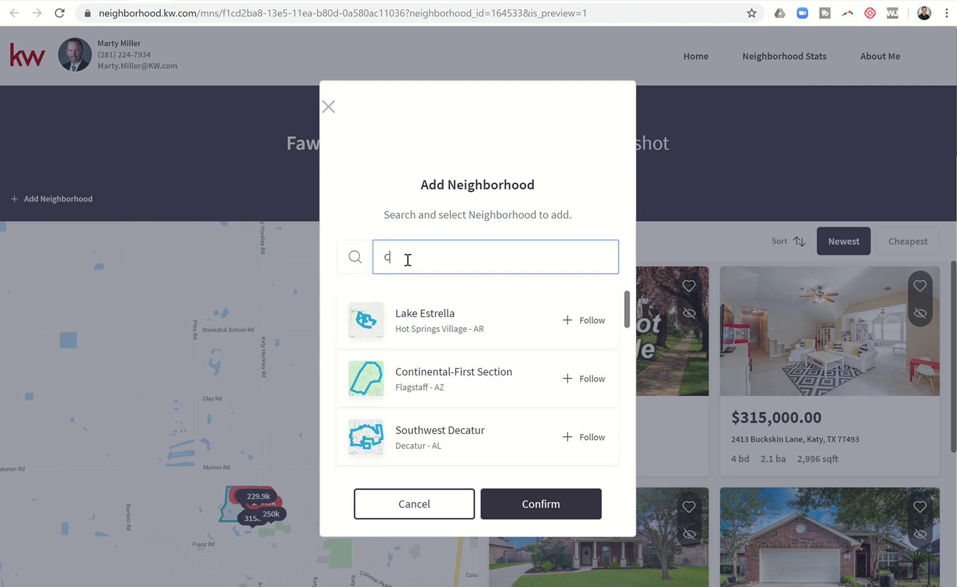
type("ovington")
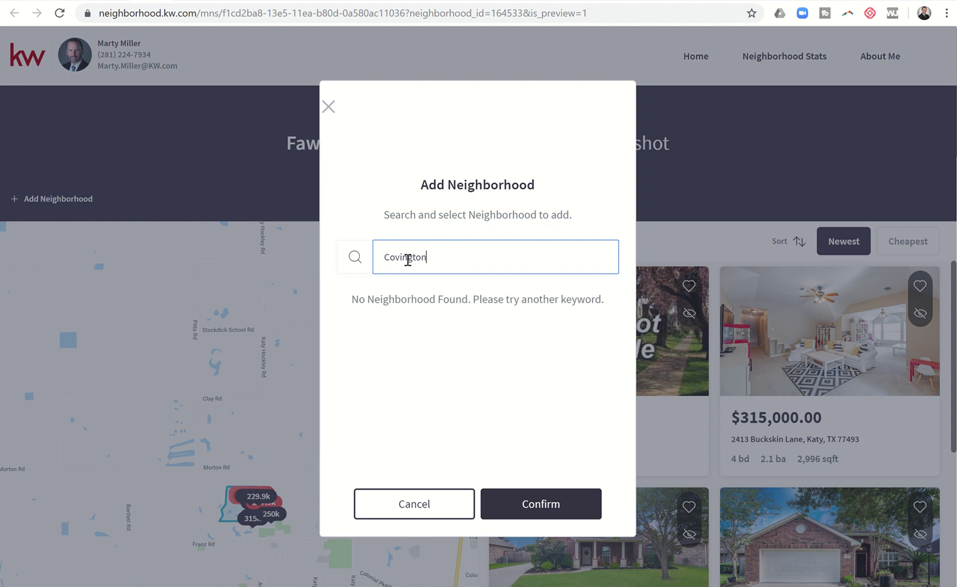
type(" Woods")
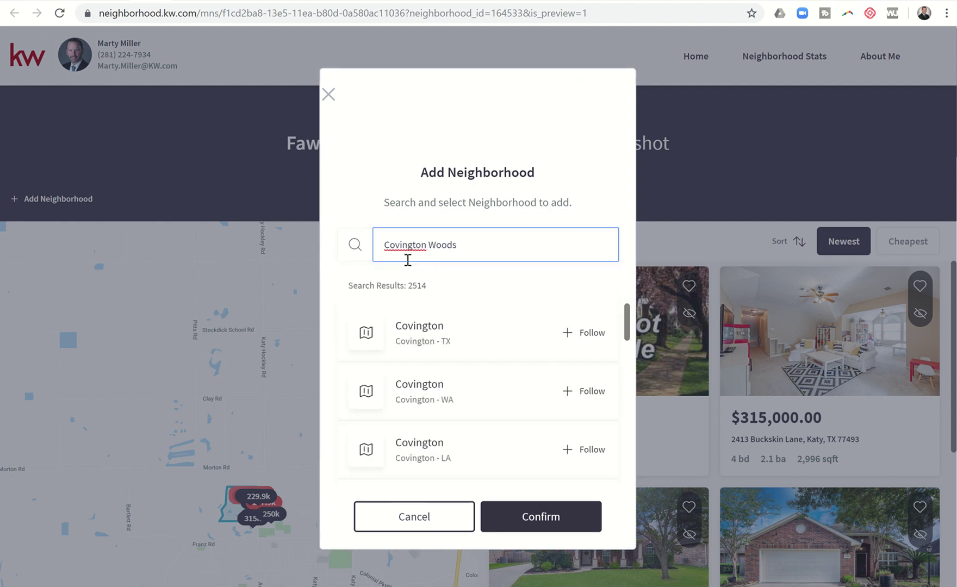
scroll(462, 302, "down", 1)
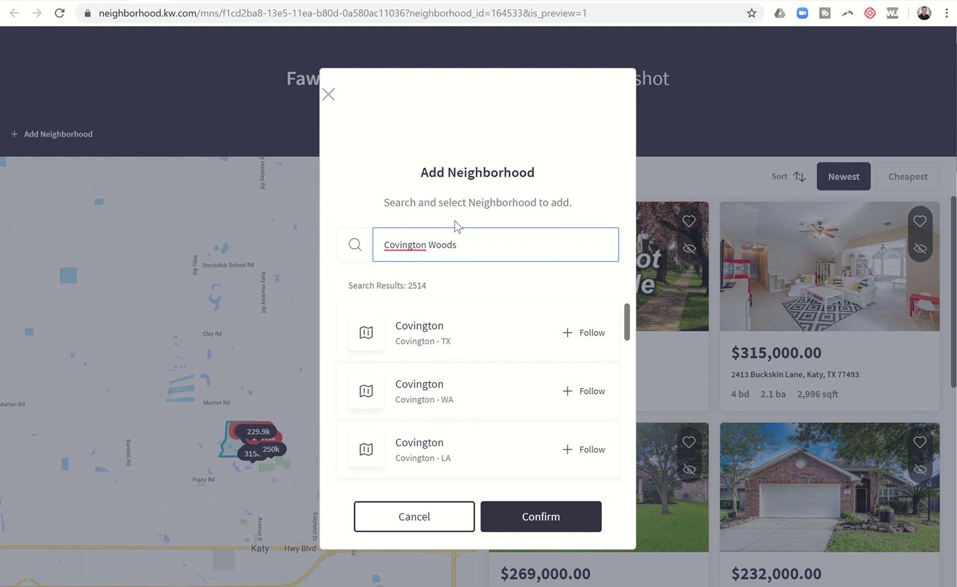
left_click_drag(465, 245, 294, 220)
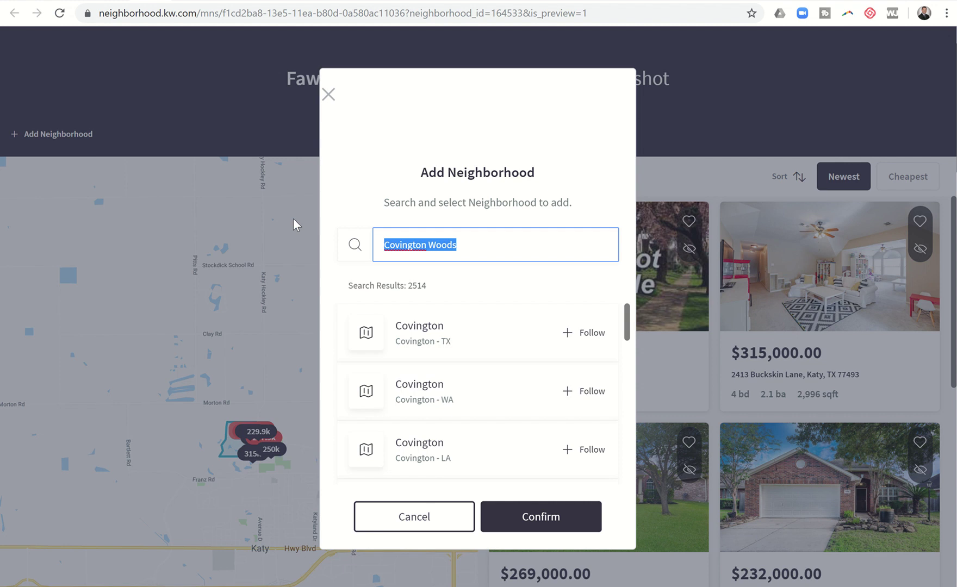
type("1810 Cedar")
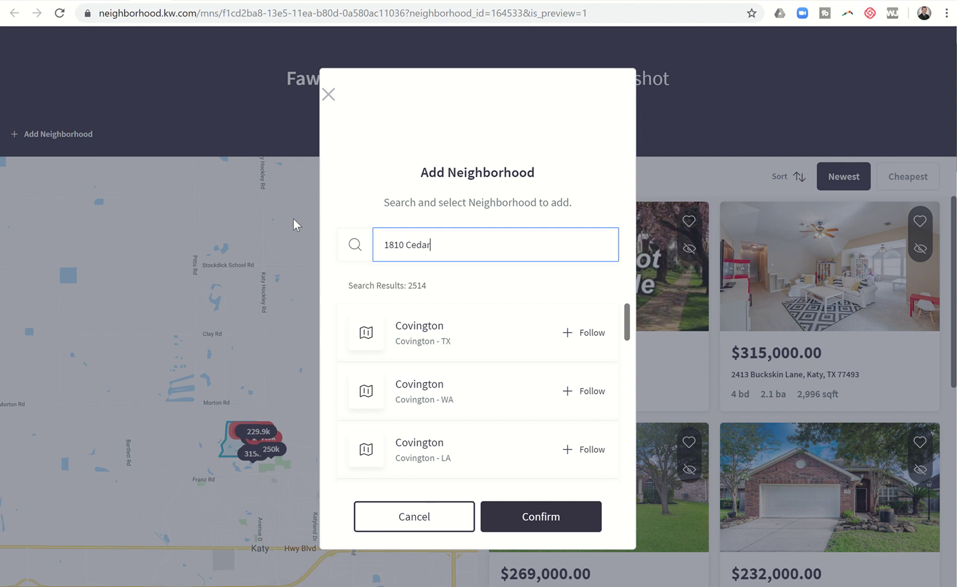
type("wood Court")
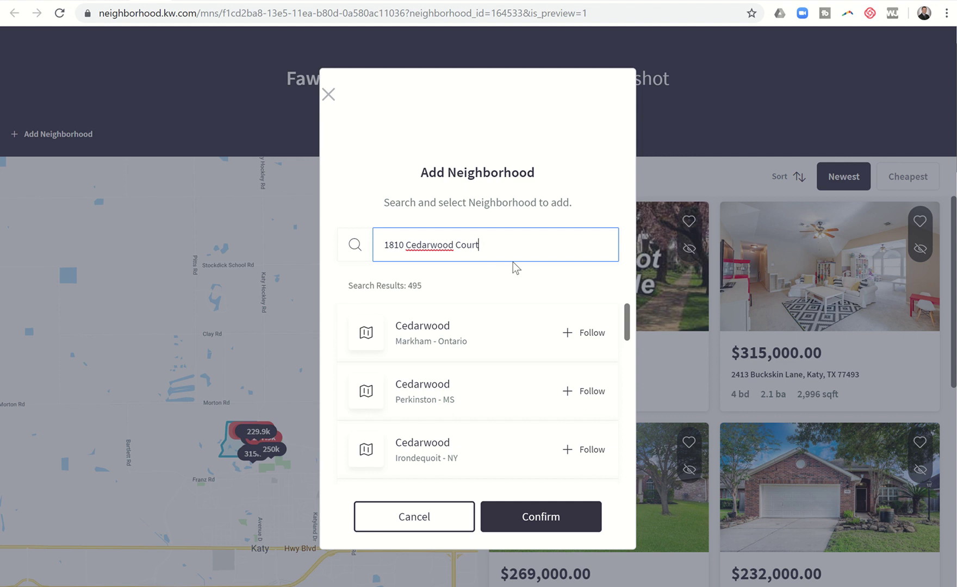
scroll(491, 315, "down", 2)
scroll(493, 315, "down", 2)
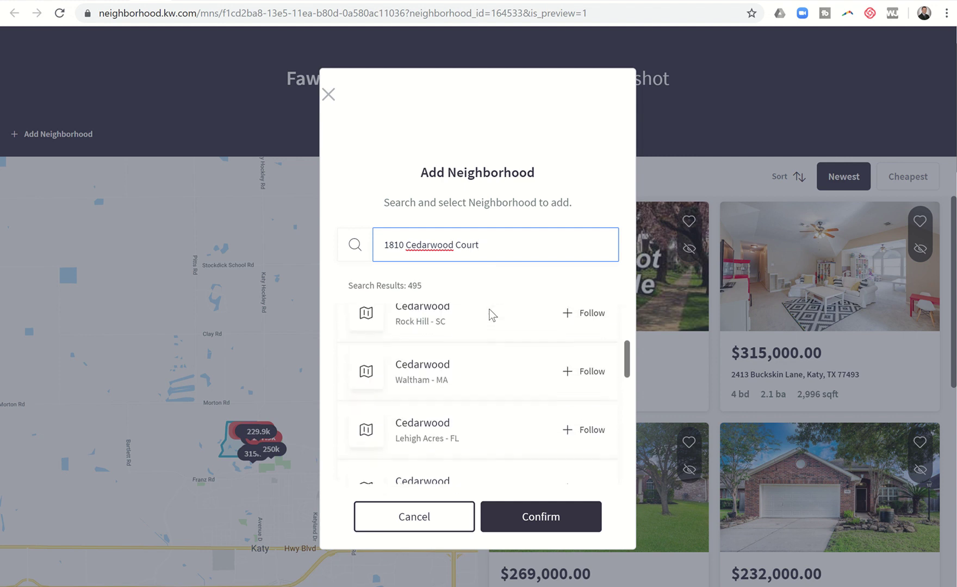
scroll(493, 315, "up", 6)
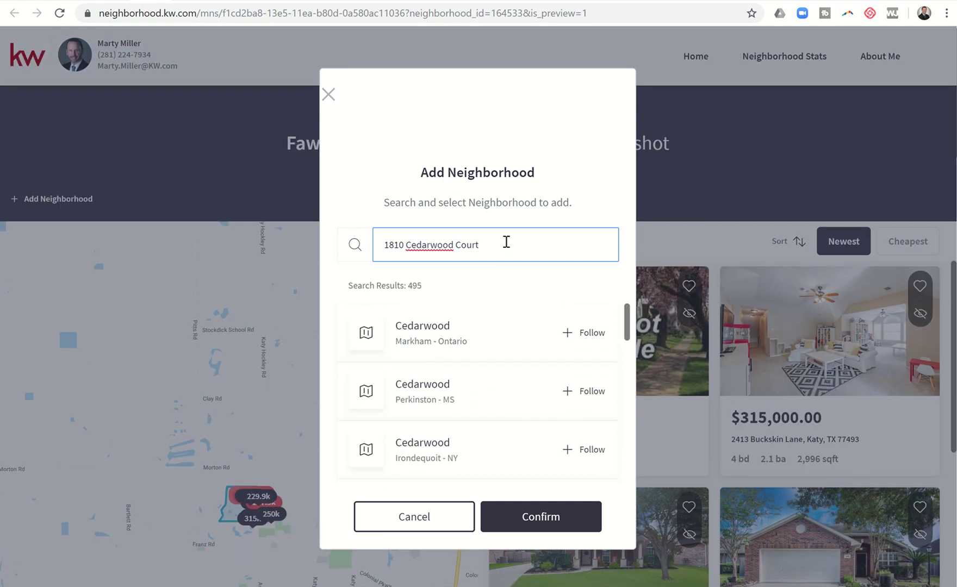
left_click_drag(480, 246, 329, 245)
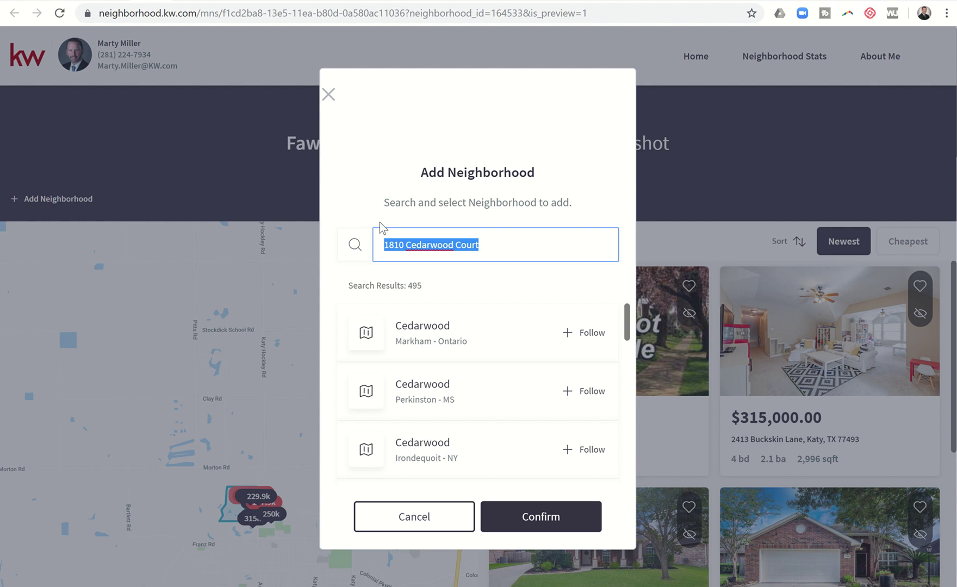
key("BackSpace")
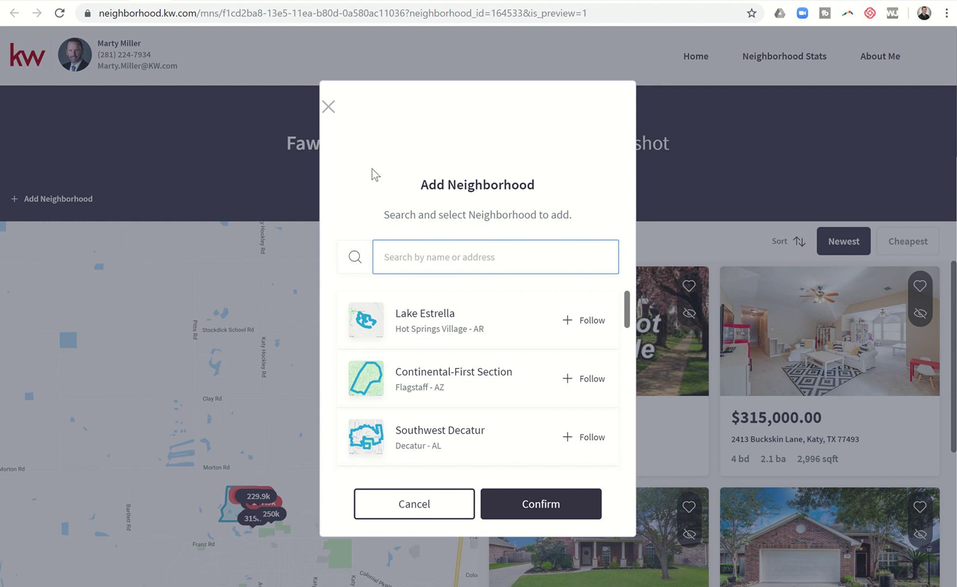
left_click(333, 108)
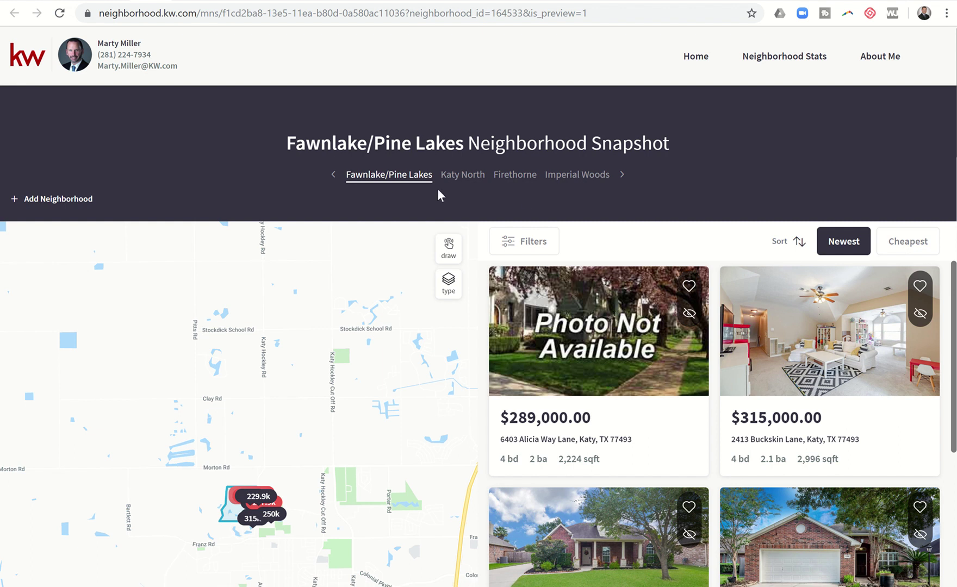
- Preview the $315,000 map listing and sketch a wider Fawnlake/Pine Lakes search area
scroll(339, 432, "down", 2)
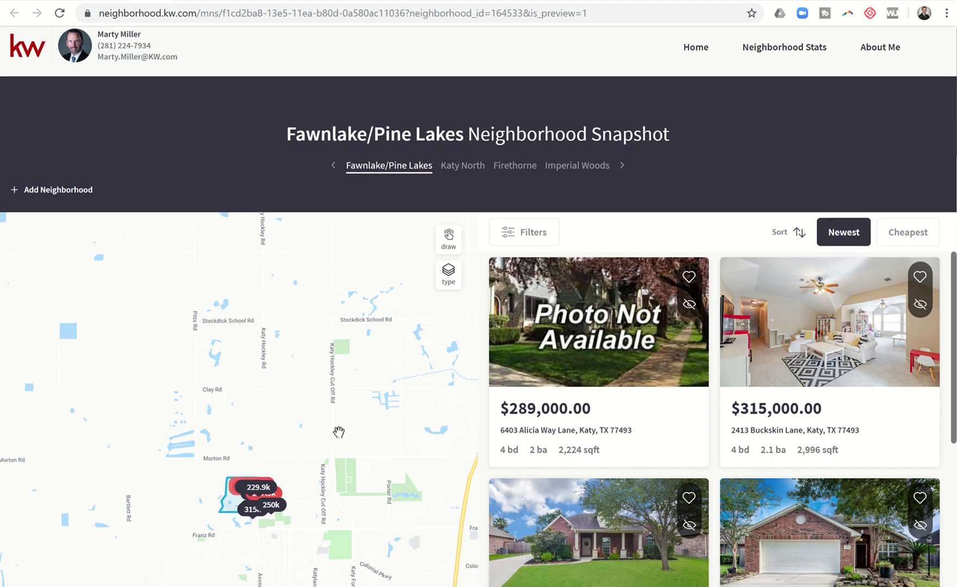
scroll(339, 432, "down", 3)
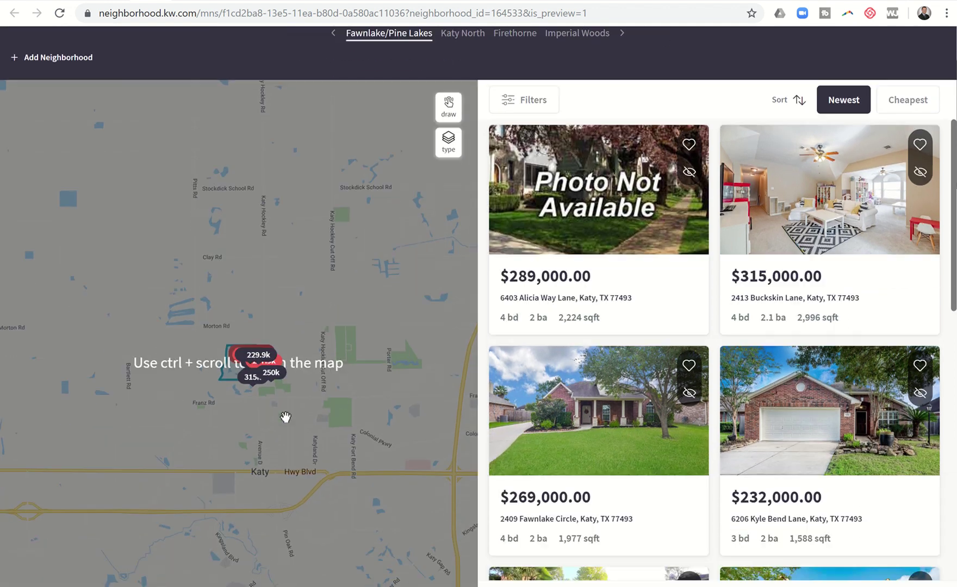
left_click(269, 378)
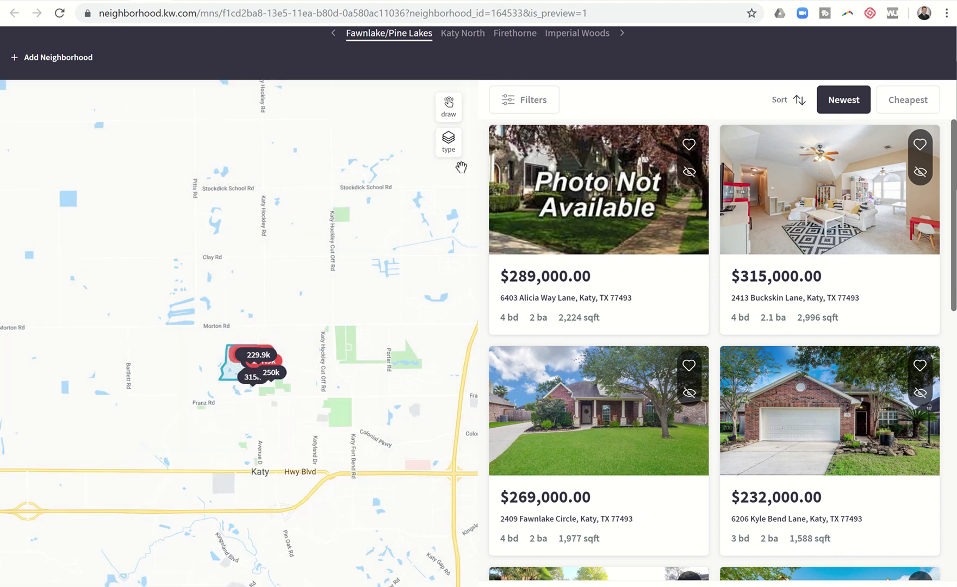
left_click(452, 114)
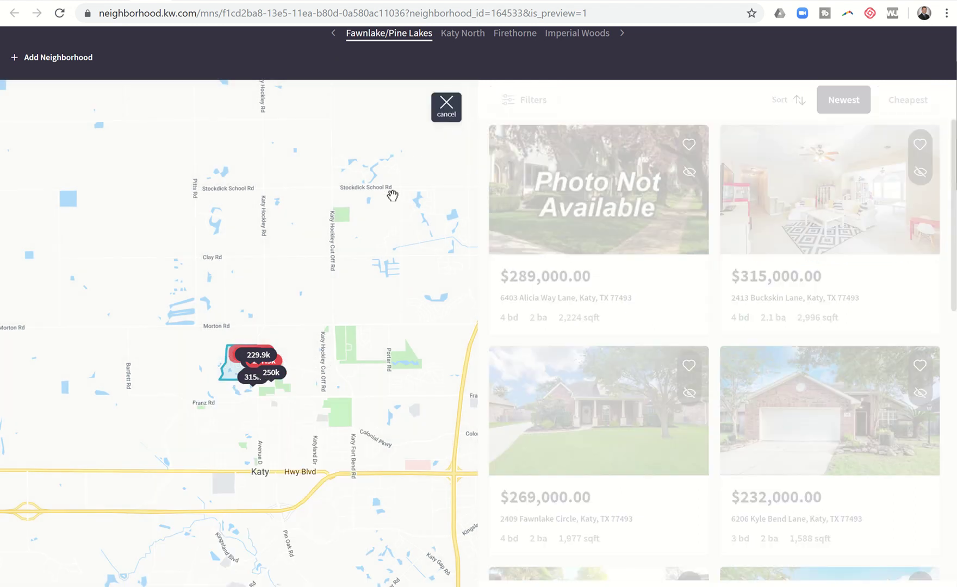
mouse_move(244, 326)
left_mouse_down()
mouse_move(287, 334)
mouse_move(300, 392)
mouse_move(242, 425)
mouse_move(190, 398)
mouse_move(199, 347)
mouse_move(224, 325)
mouse_move(243, 332)
left_mouse_up()
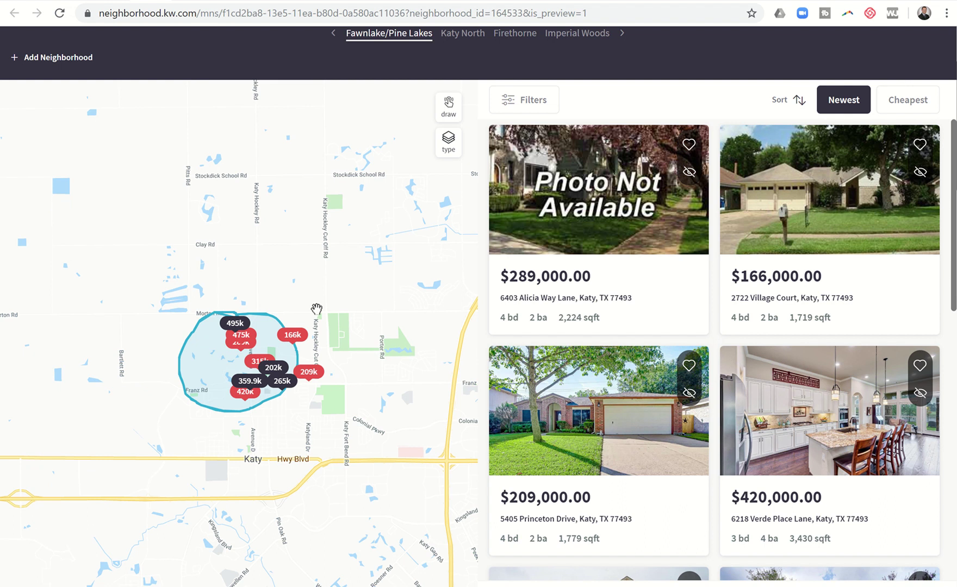
scroll(316, 309, "up", 3)
left_click(464, 157)
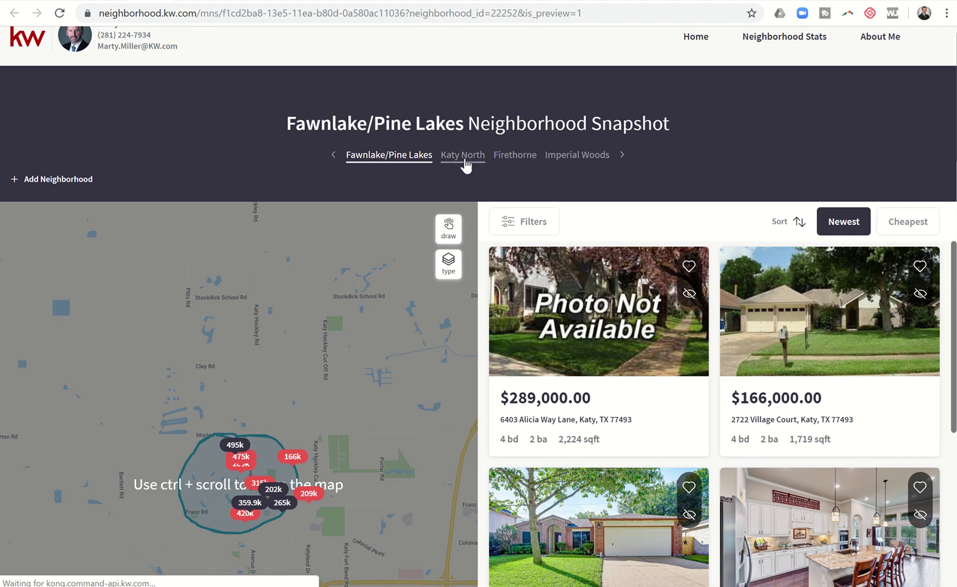
scroll(492, 343, "down", 1)
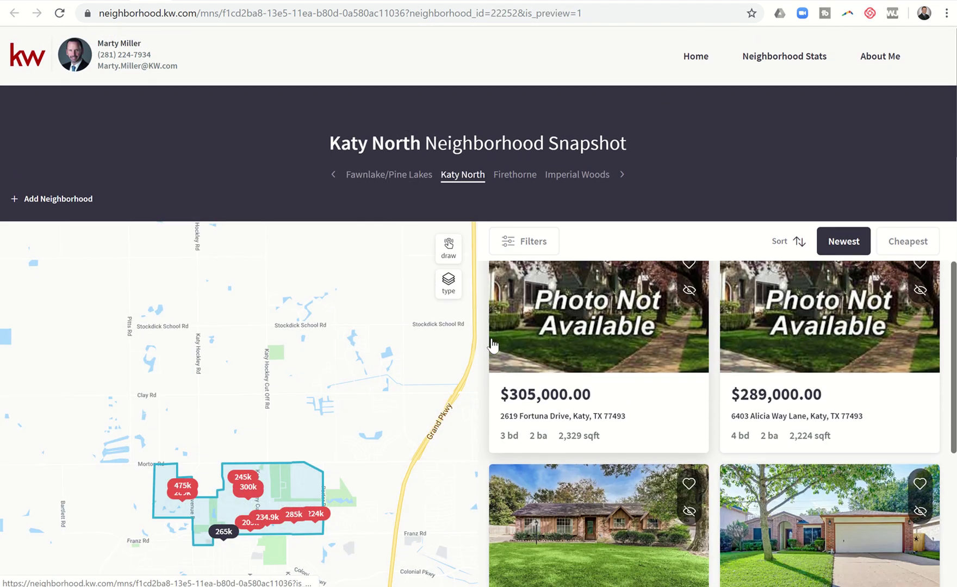
scroll(492, 344, "down", 1)
scroll(496, 340, "up", 1)
scroll(630, 298, "down", 1)
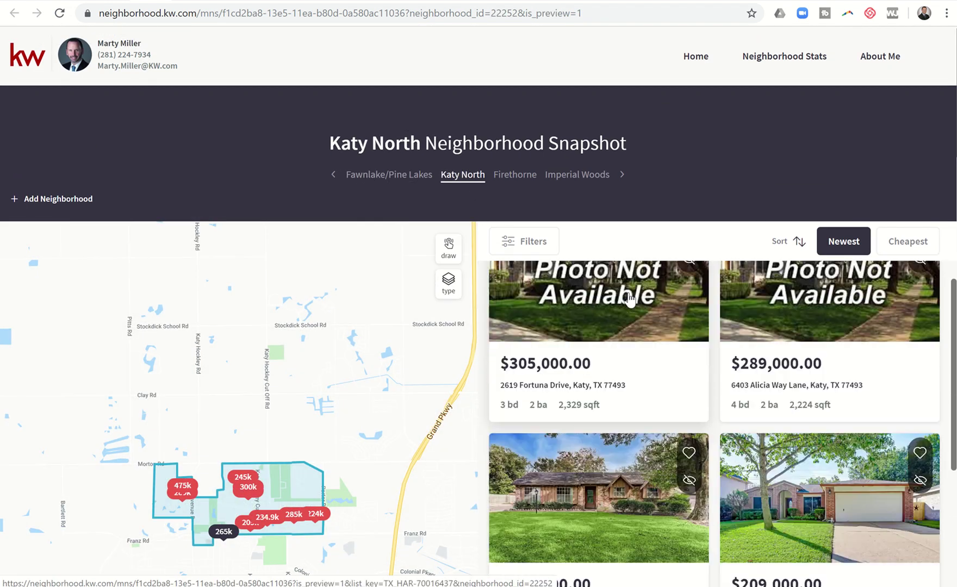
scroll(629, 298, "down", 2)
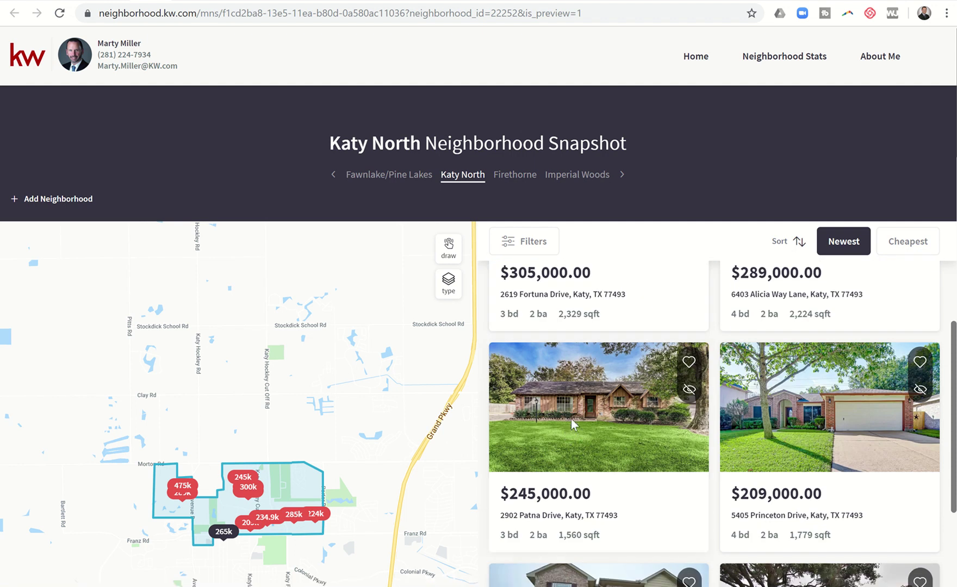
left_click(571, 419)
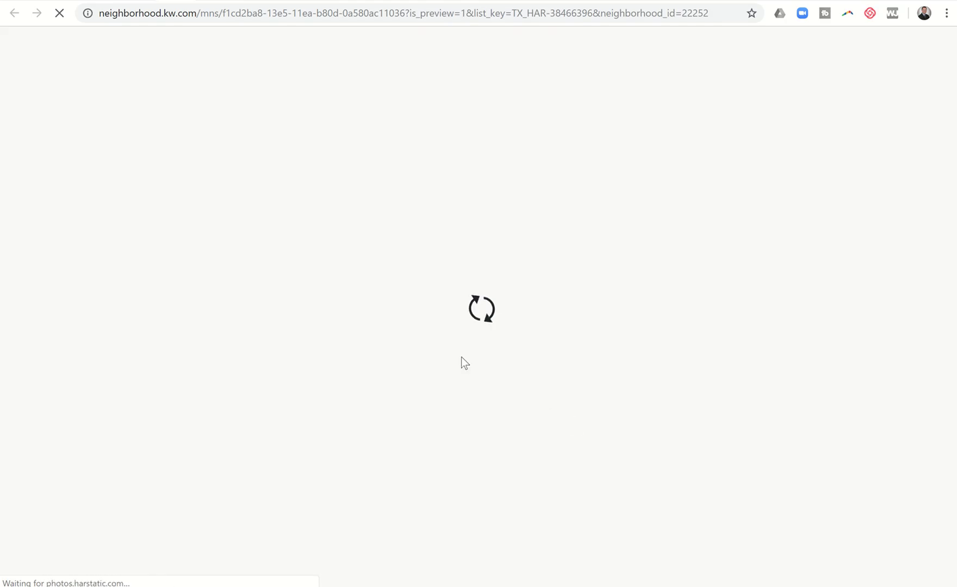
scroll(464, 363, "down", 5)
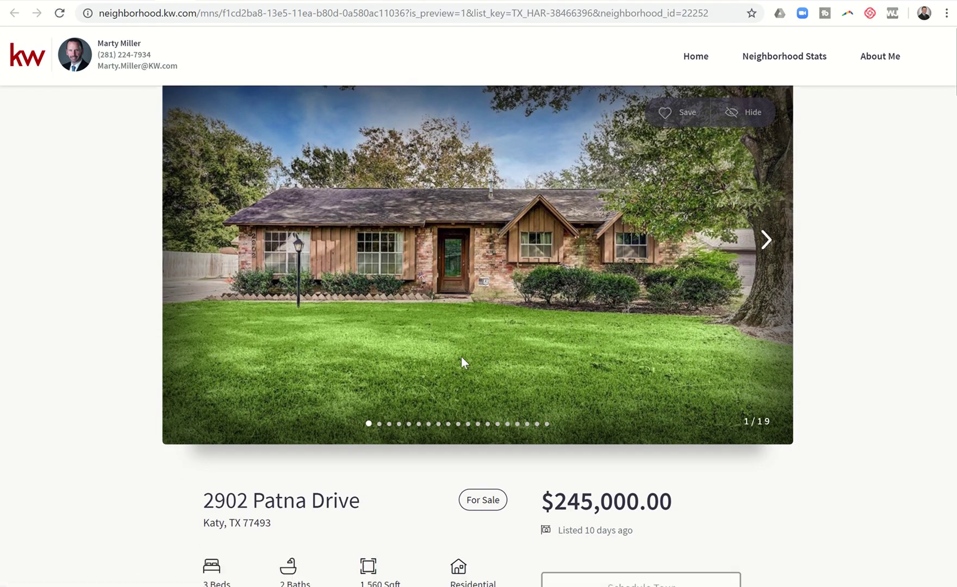
scroll(461, 357, "up", 5)
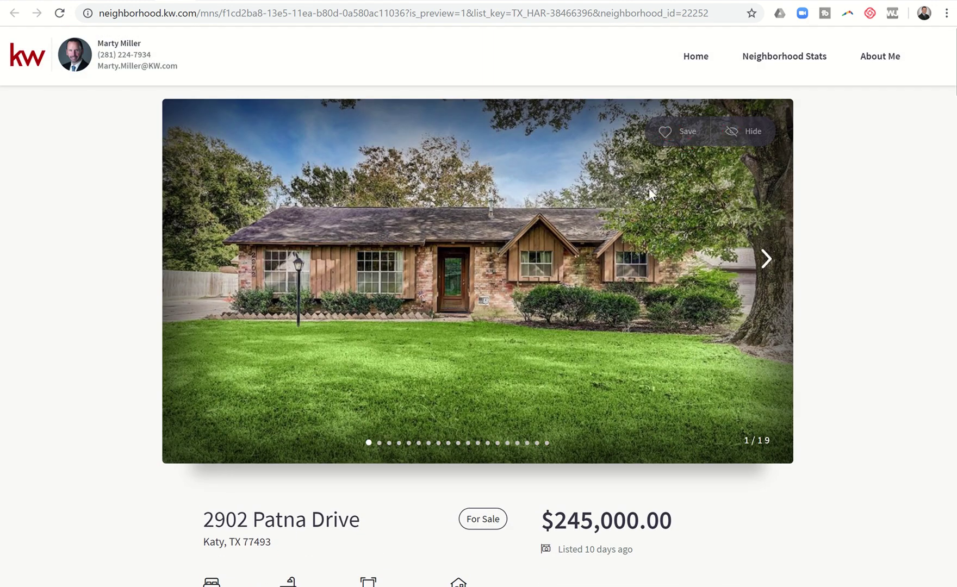
scroll(512, 305, "down", 3)
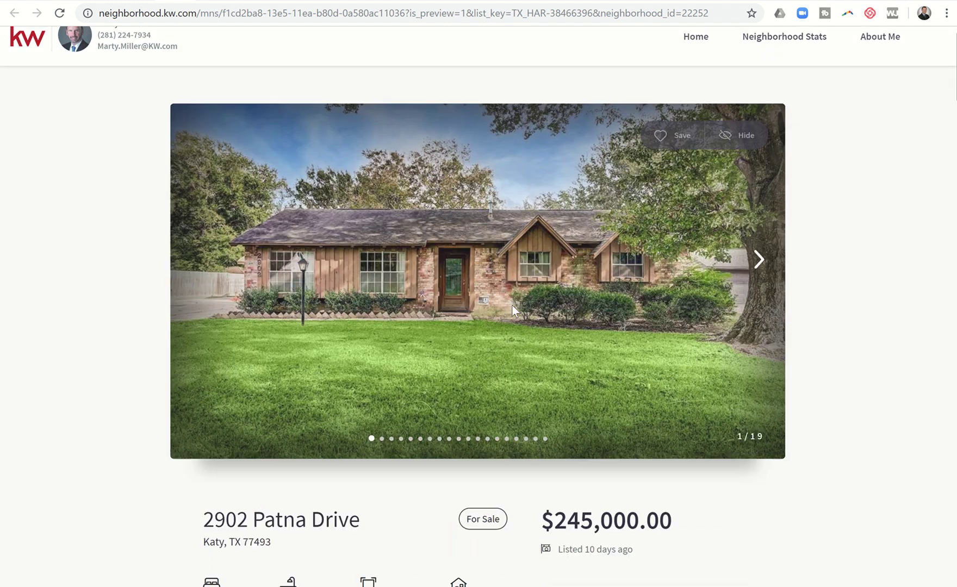
scroll(511, 304, "down", 1)
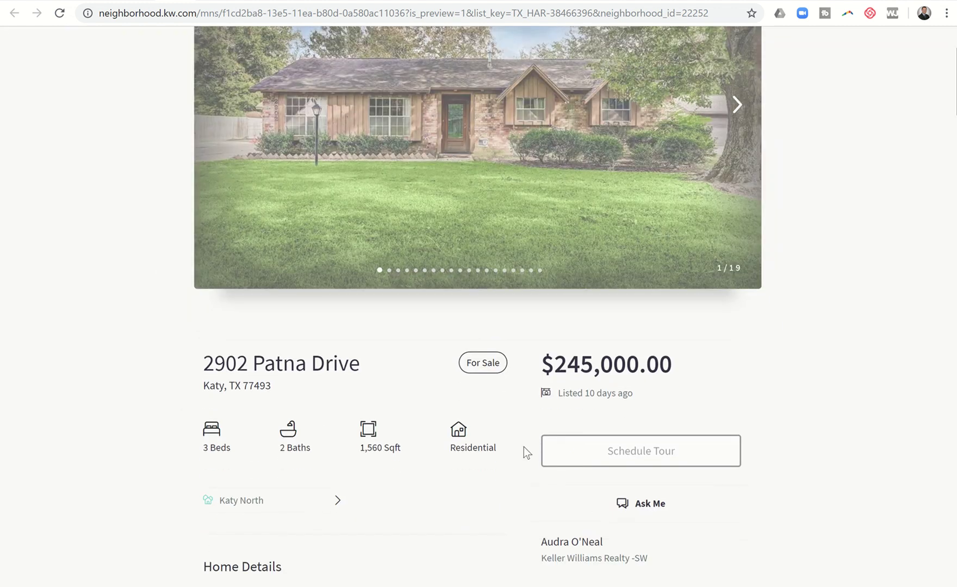
scroll(464, 445, "down", 9)
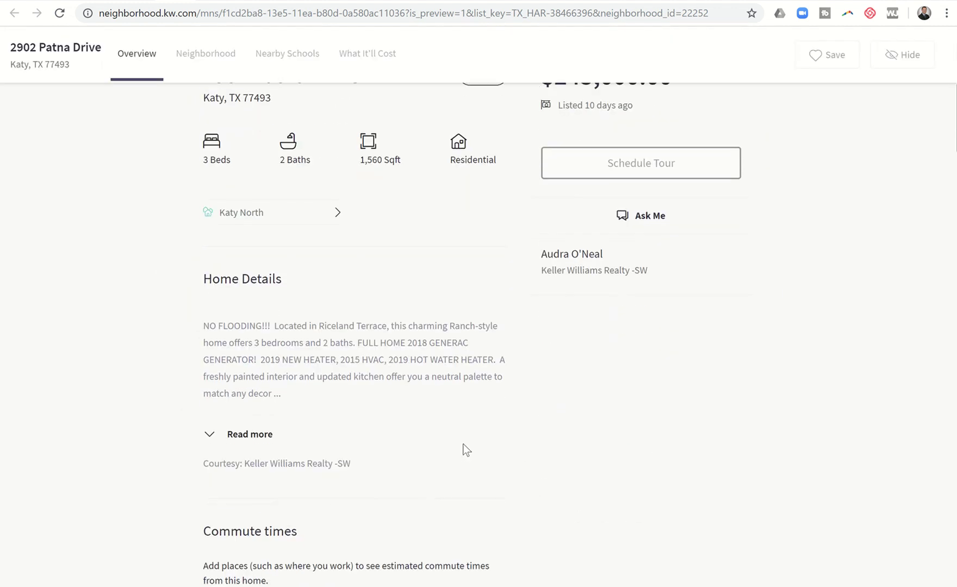
scroll(466, 449, "down", 4)
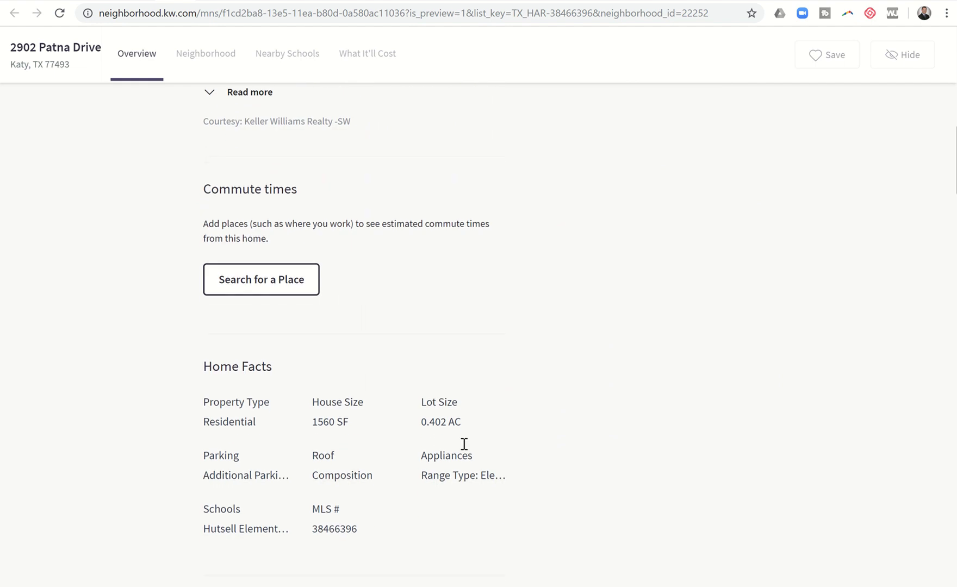
scroll(463, 444, "down", 7)
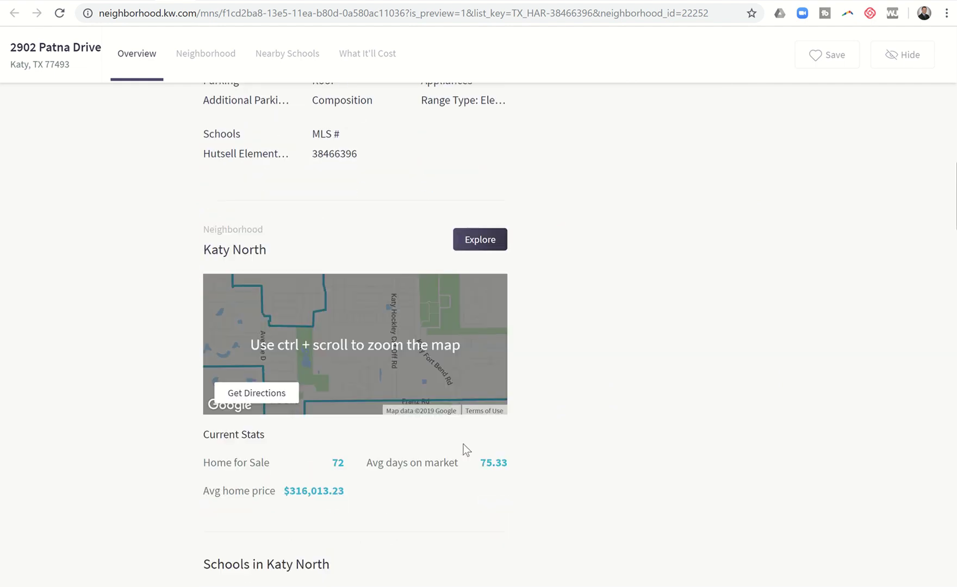
scroll(466, 450, "down", 6)
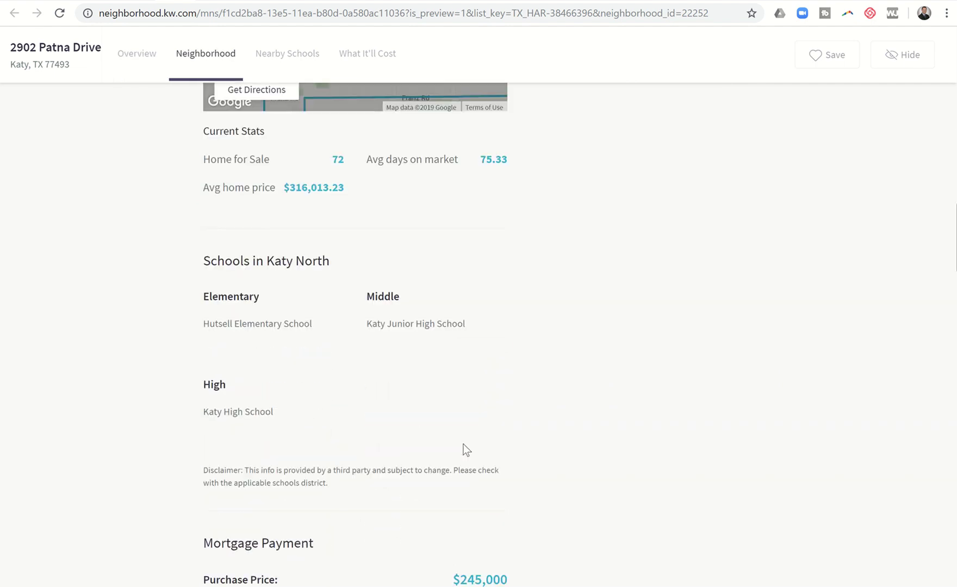
scroll(466, 451, "down", 6)
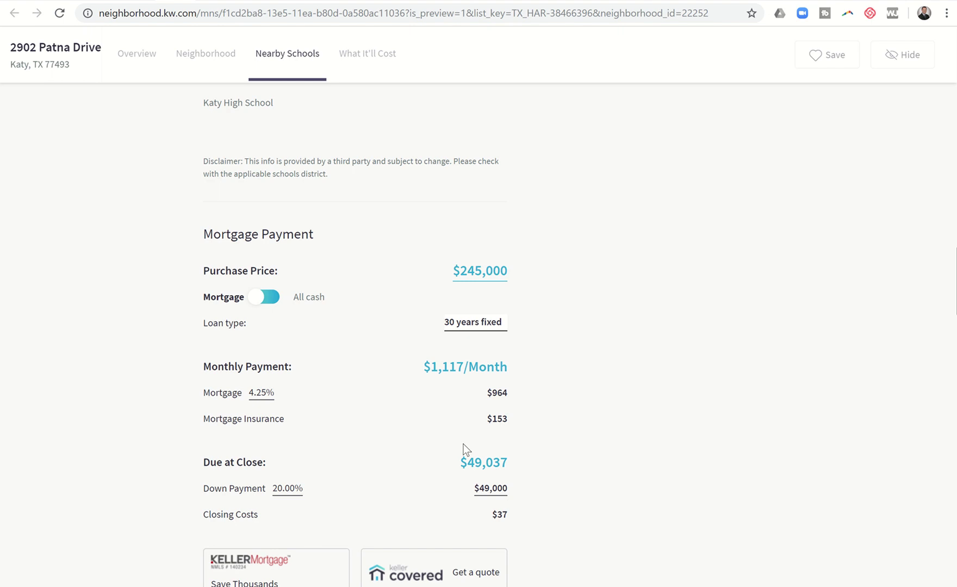
scroll(464, 451, "down", 2)
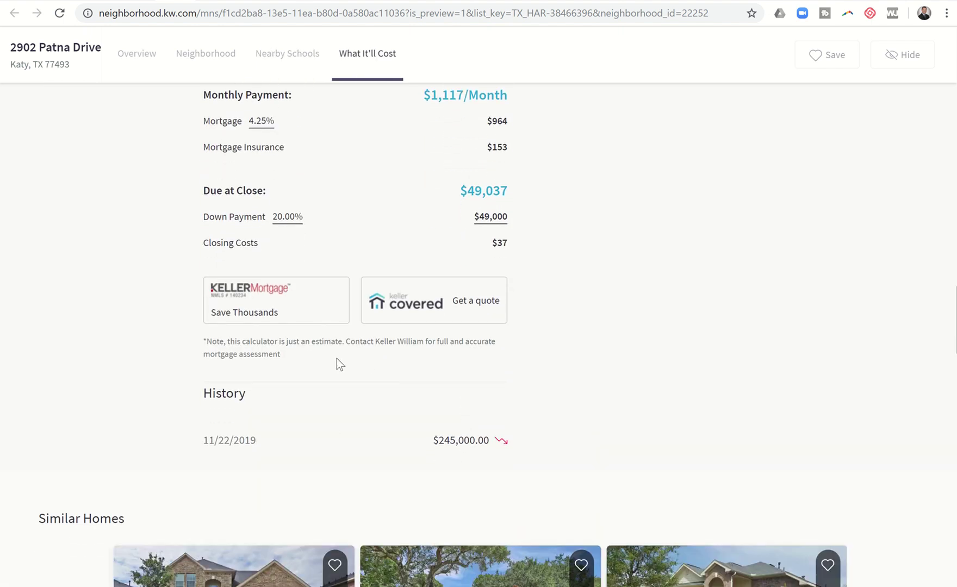
scroll(337, 360, "down", 4)
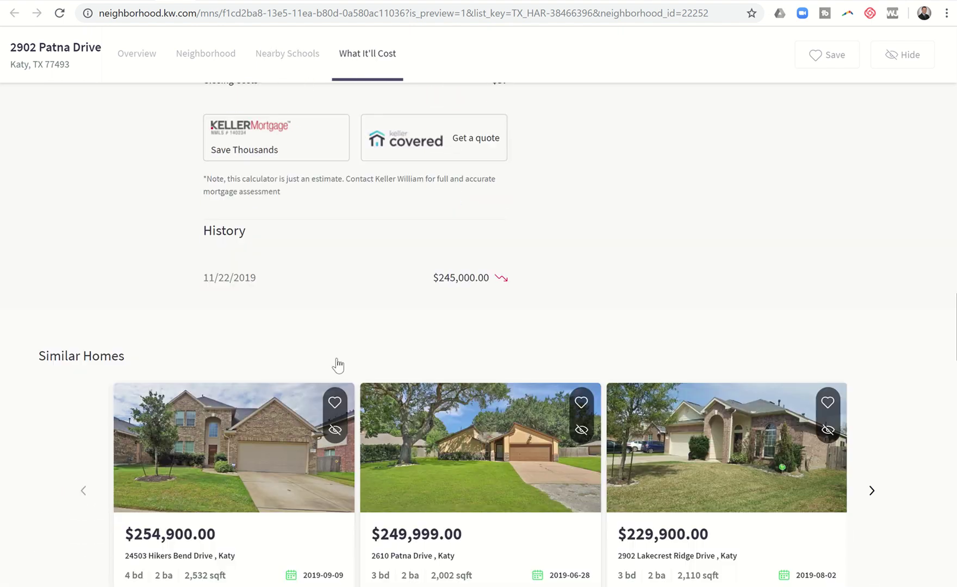
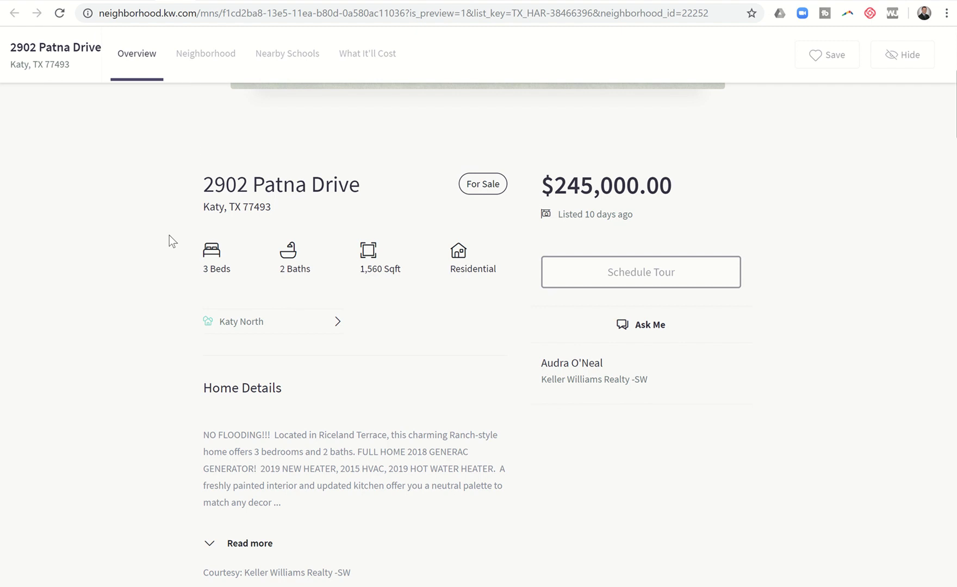
- Scroll down the 2902 Patna Drive listing to its home facts and Katy North stats
scroll(169, 236, "down", 12)
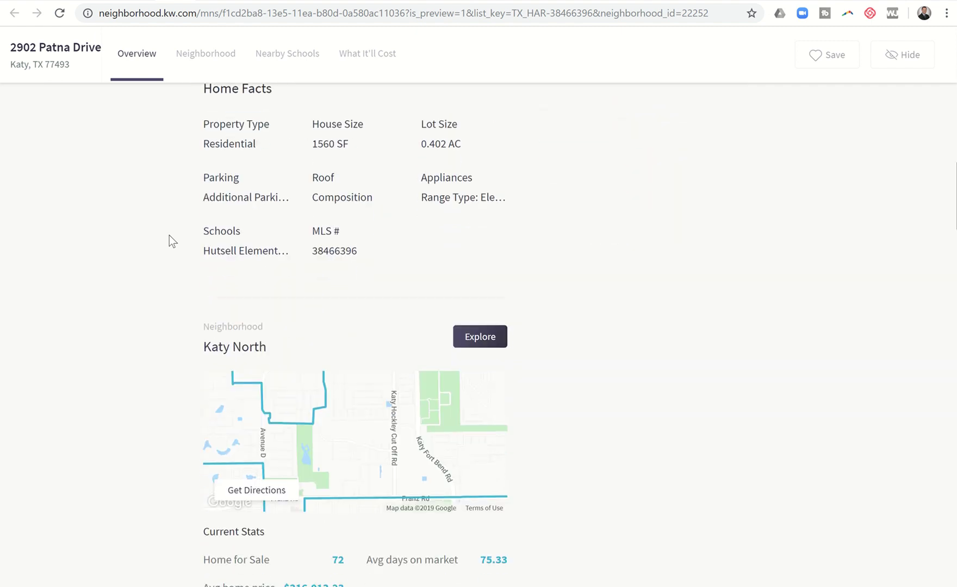
scroll(169, 236, "down", 12)
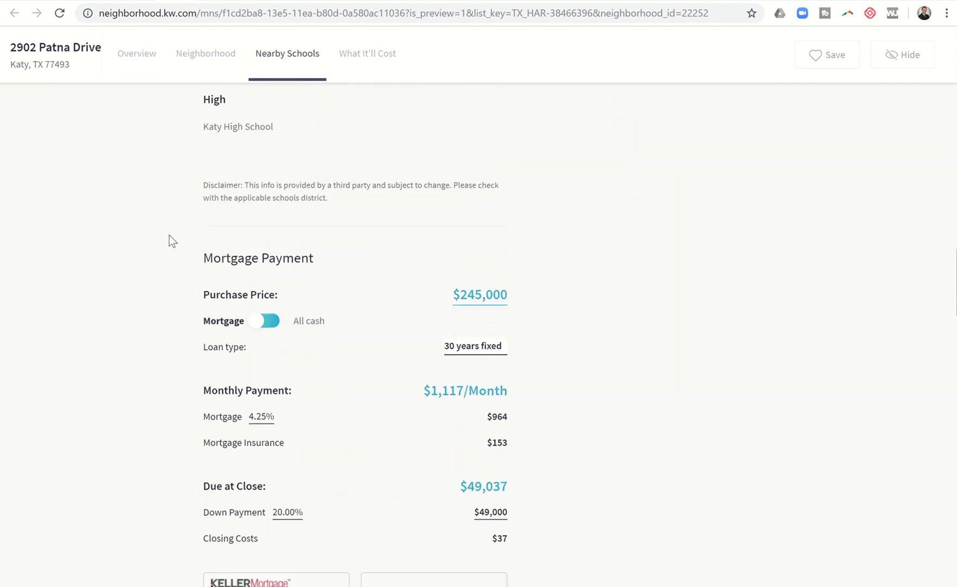
scroll(169, 236, "down", 5)
scroll(169, 235, "up", 20)
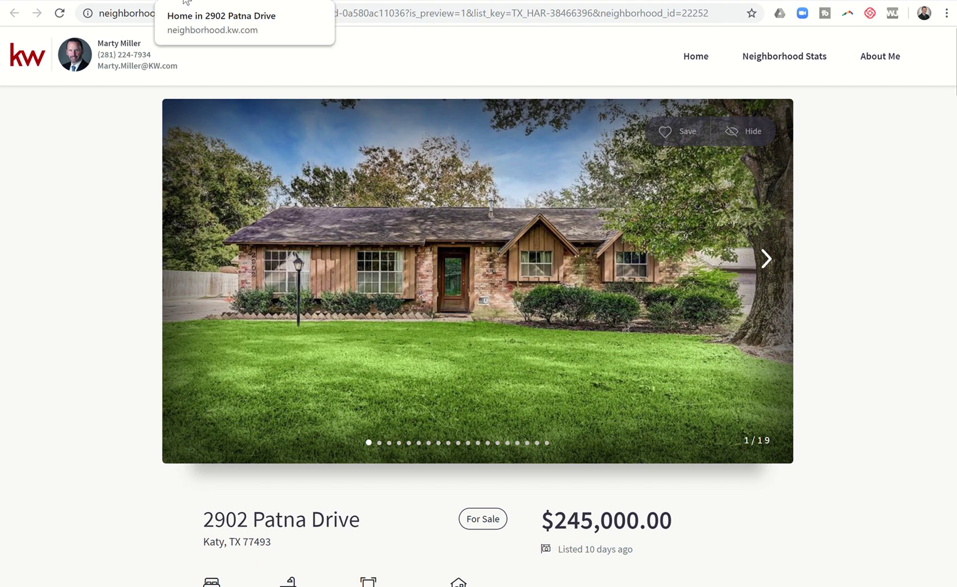
- Return to the Katy North snapshot and switch to the Firethorne neighborhood listings
left_click(183, 3)
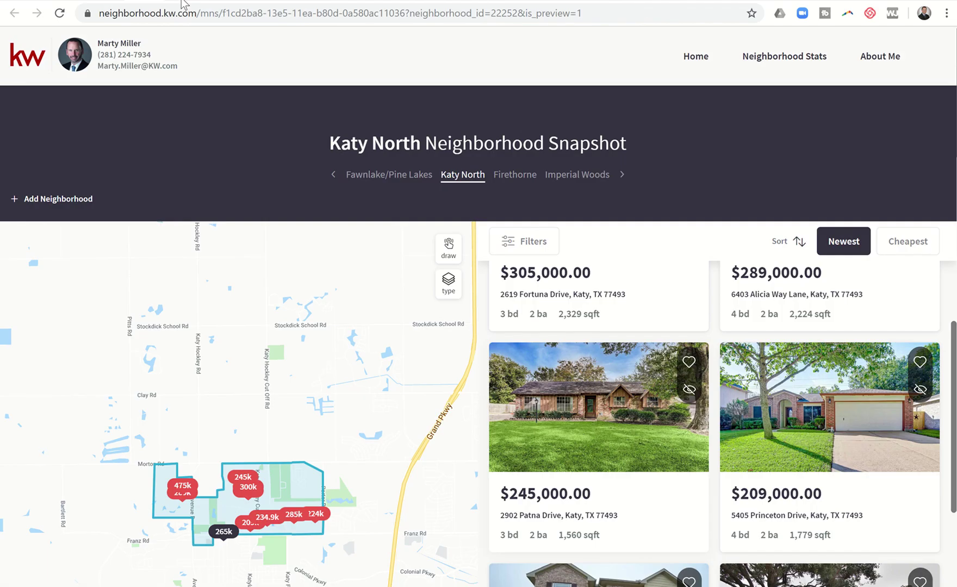
scroll(680, 311, "up", 2)
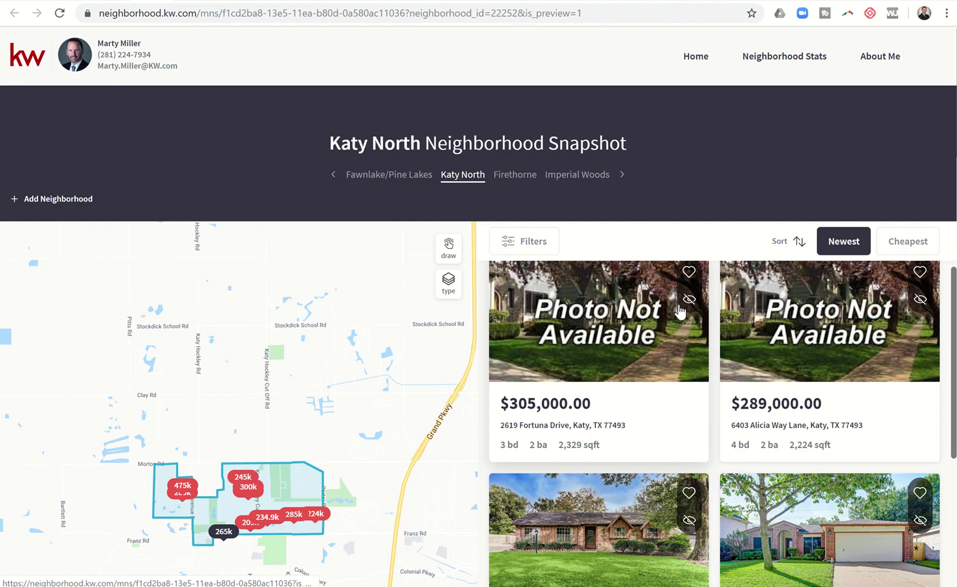
scroll(680, 313, "down", 1)
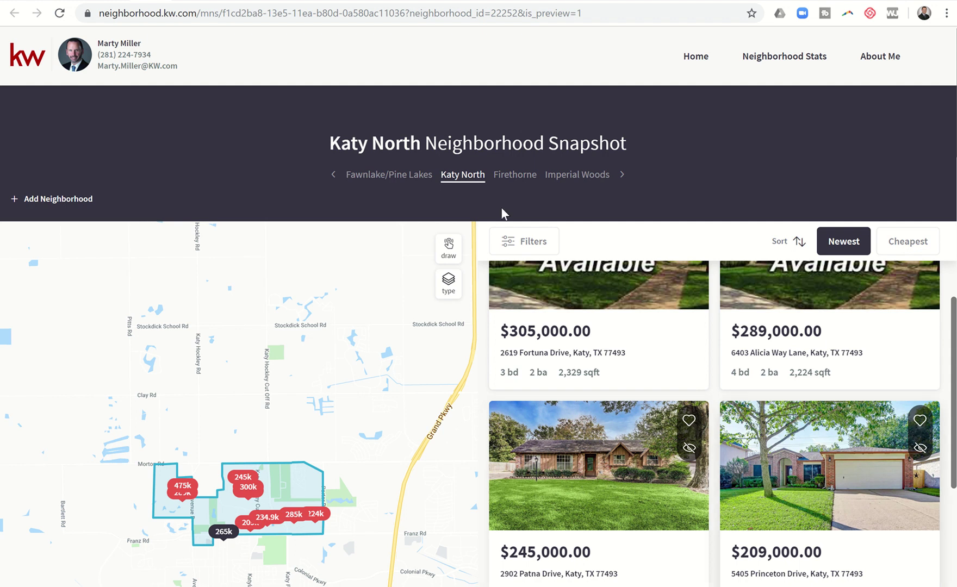
left_click(509, 178)
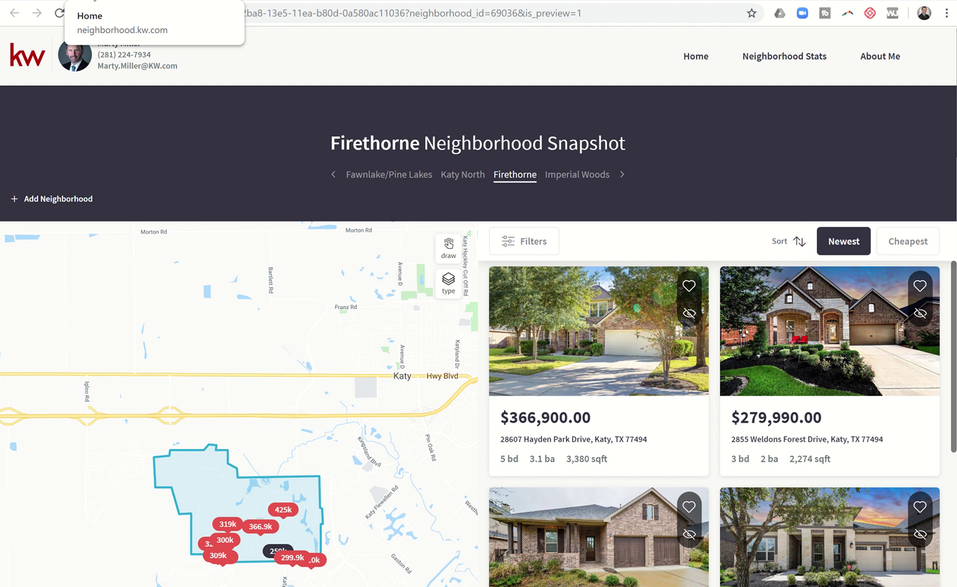
key("ctrl+Tab")
- Switch to the Village Green West neighborhood snapshot
left_click(63, 1)
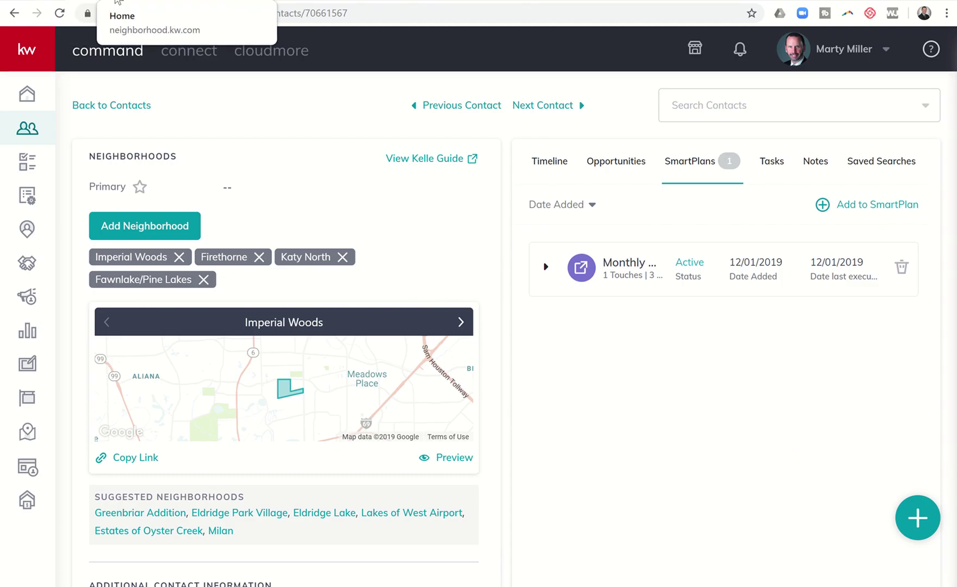
left_click(112, 2)
left_click(55, 2)
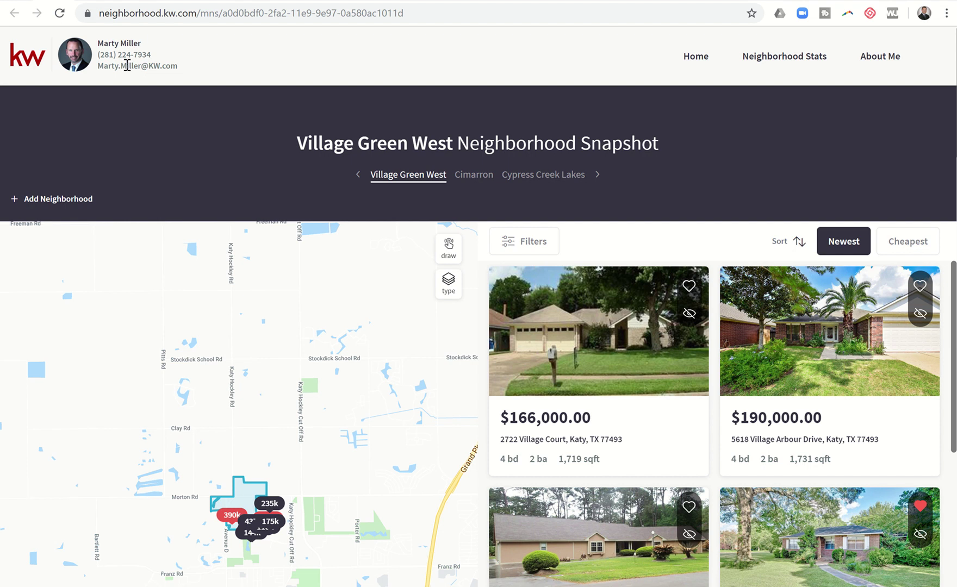
left_click(688, 287)
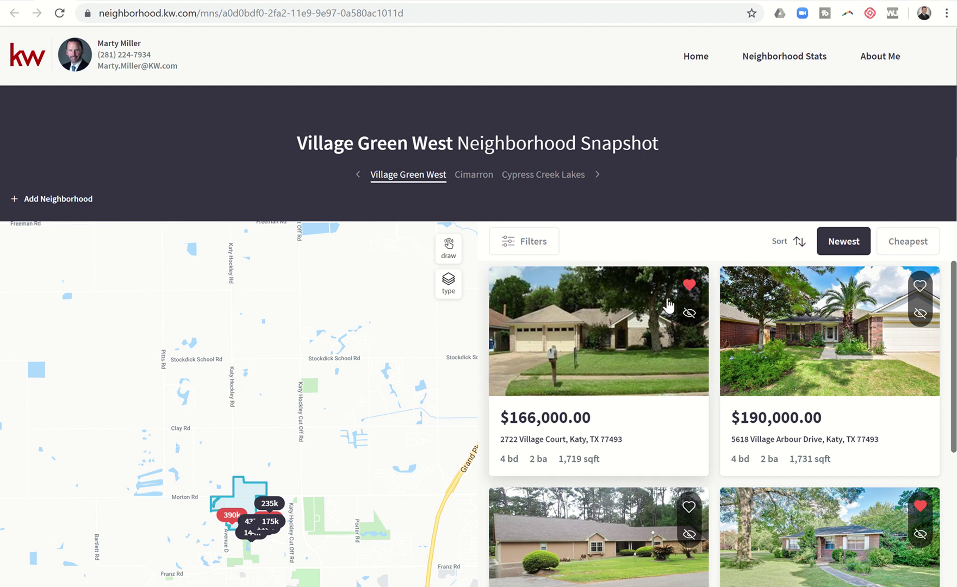
left_click(920, 286)
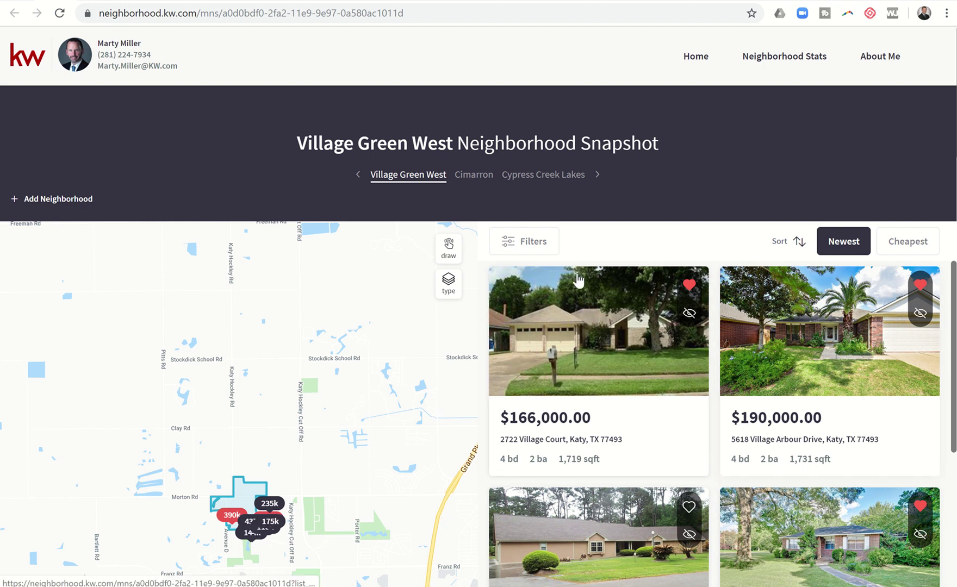
left_click(92, 1)
- Check the agent's own contact timeline for both favorites, then return to the Firethorne snapshot
scroll(198, 157, "up", 5)
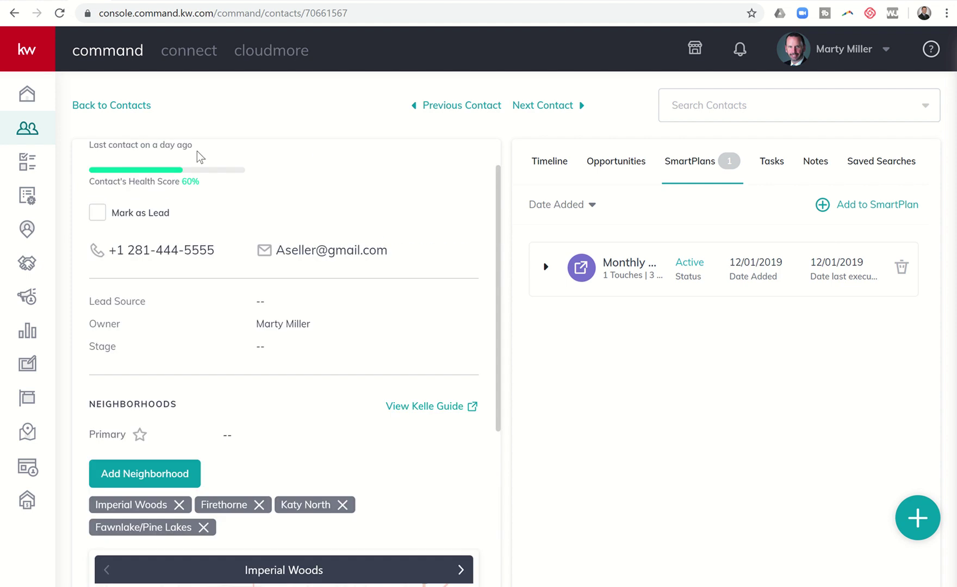
left_click(38, 132)
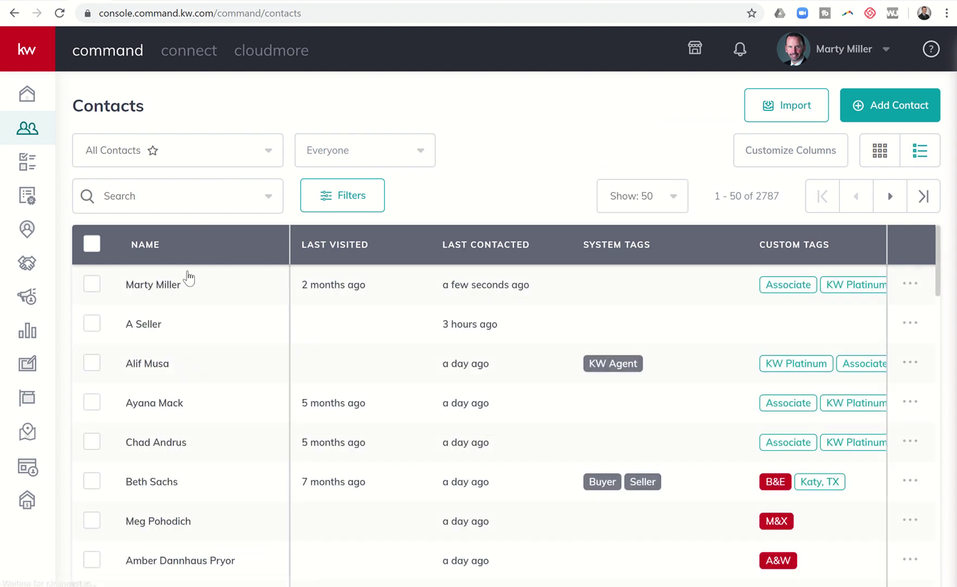
left_click(153, 284)
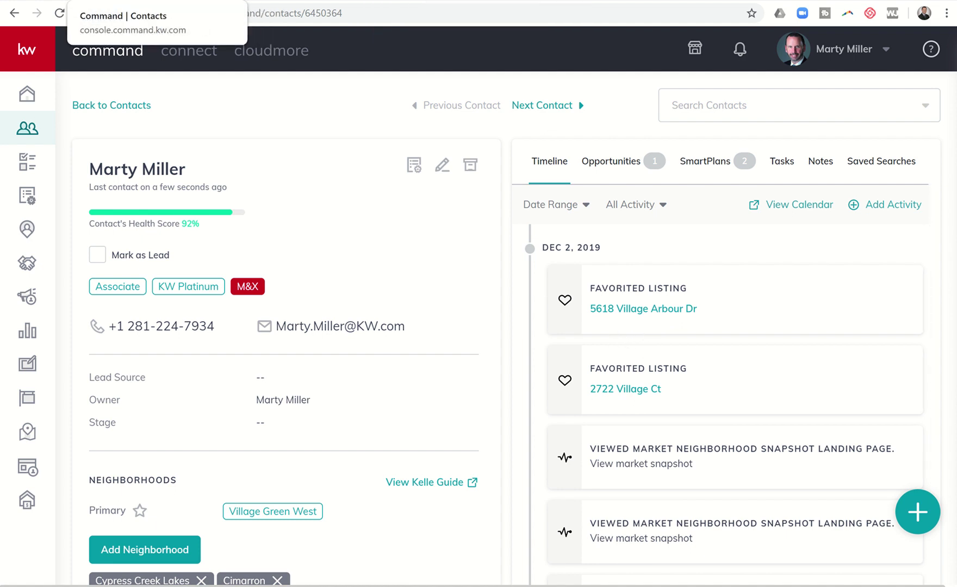
left_click(134, 2)
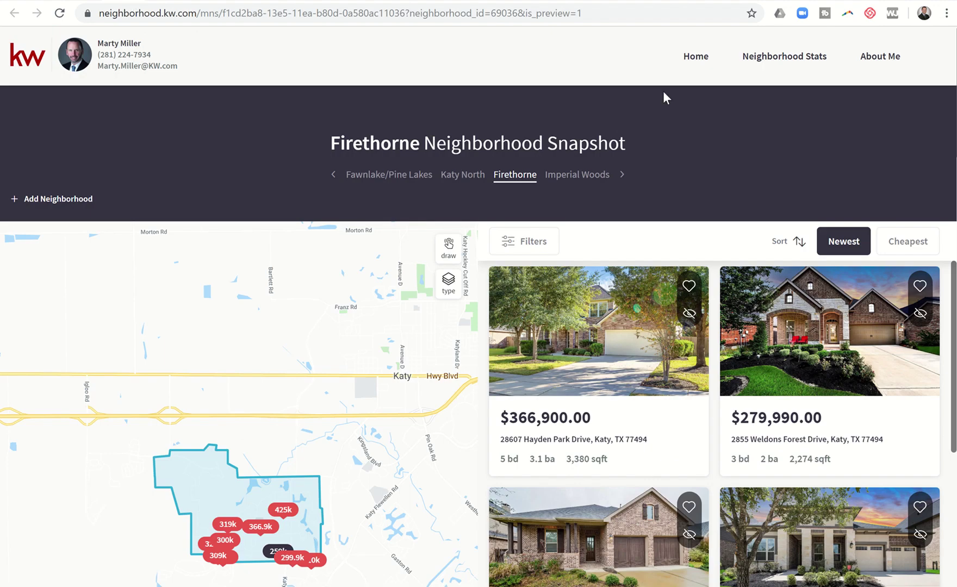
- Open the Fawnlake/Pine Lakes Neighborhood Stats page and scroll through its commute and schools sections
left_click(772, 61)
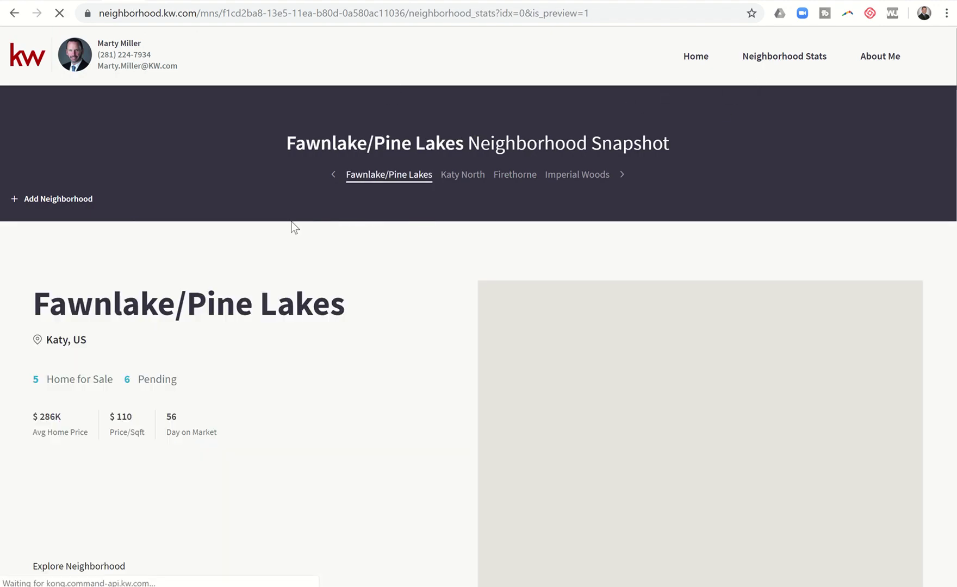
scroll(401, 273, "down", 7)
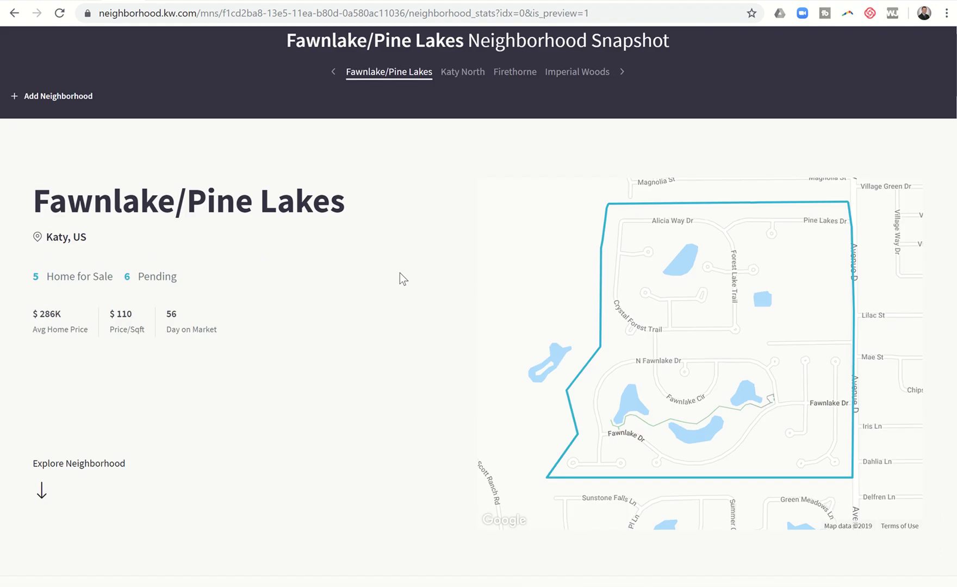
scroll(401, 273, "down", 3)
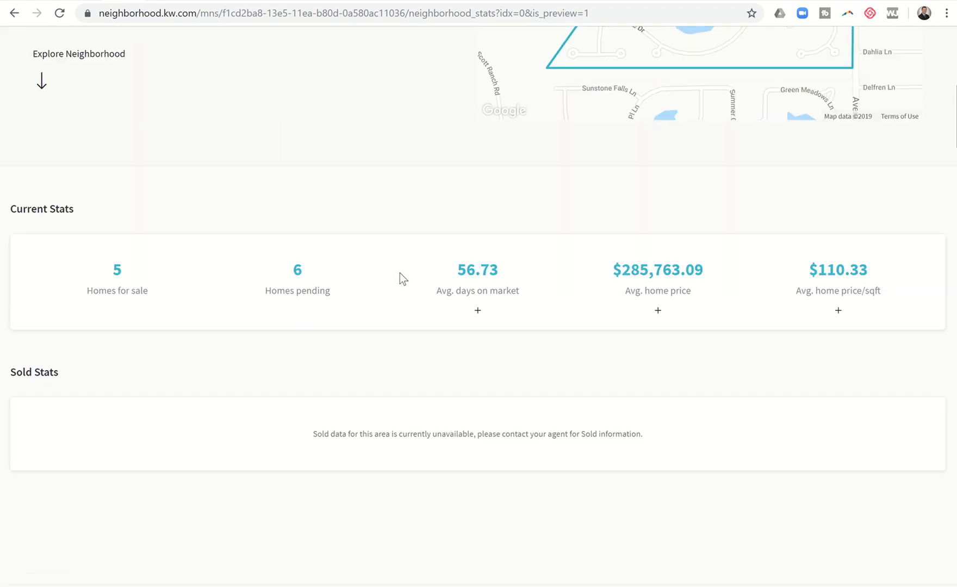
scroll(400, 273, "up", 8)
scroll(401, 274, "up", 2)
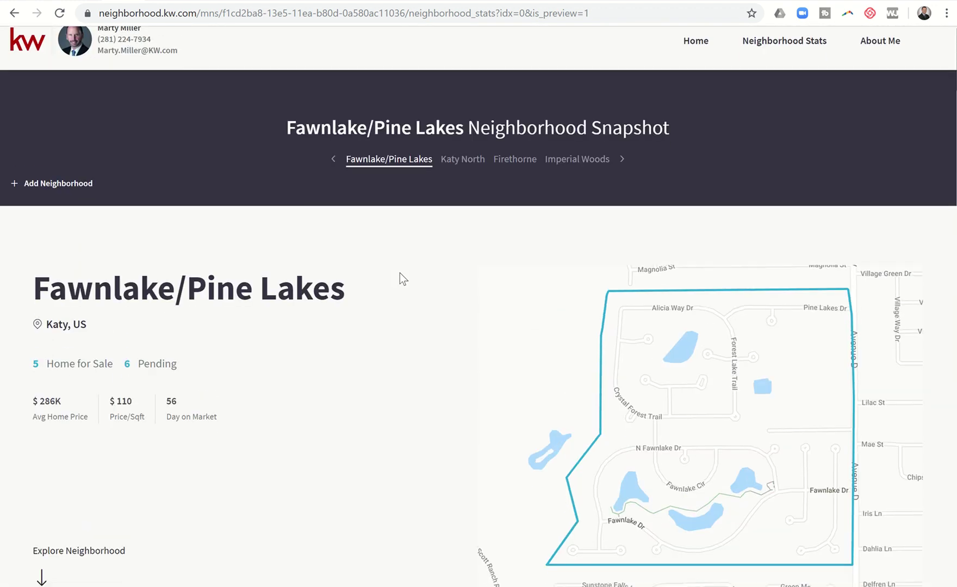
scroll(400, 273, "down", 8)
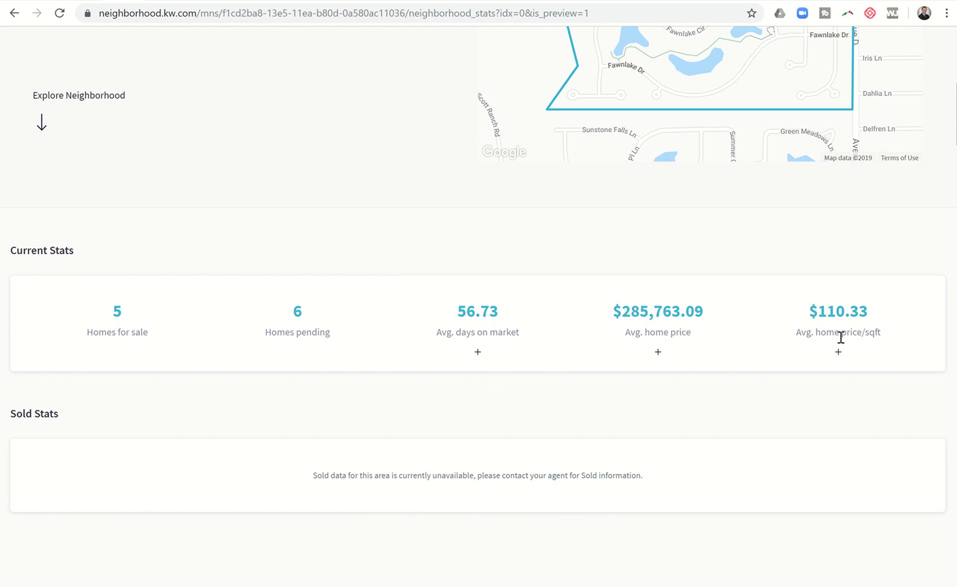
scroll(841, 338, "down", 6)
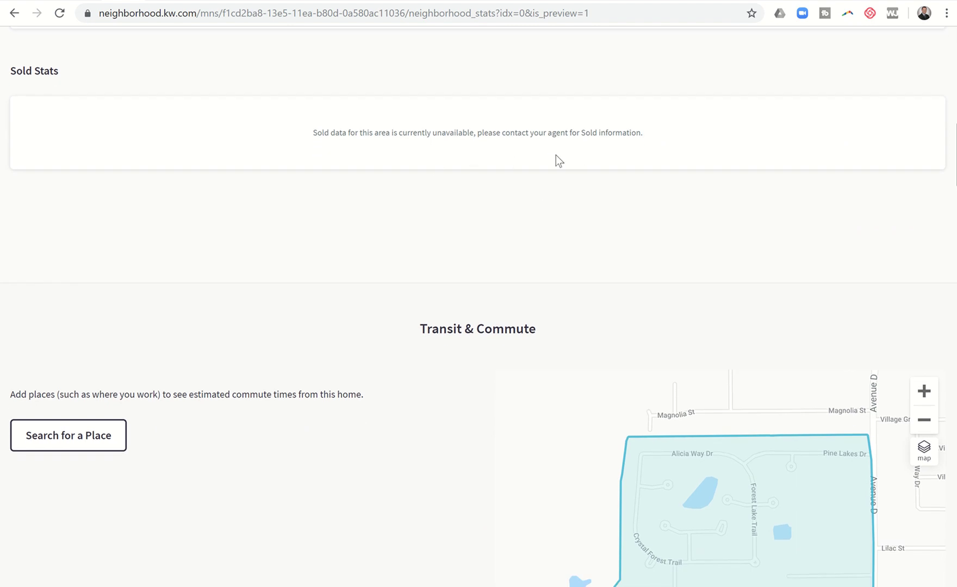
scroll(473, 162, "down", 2)
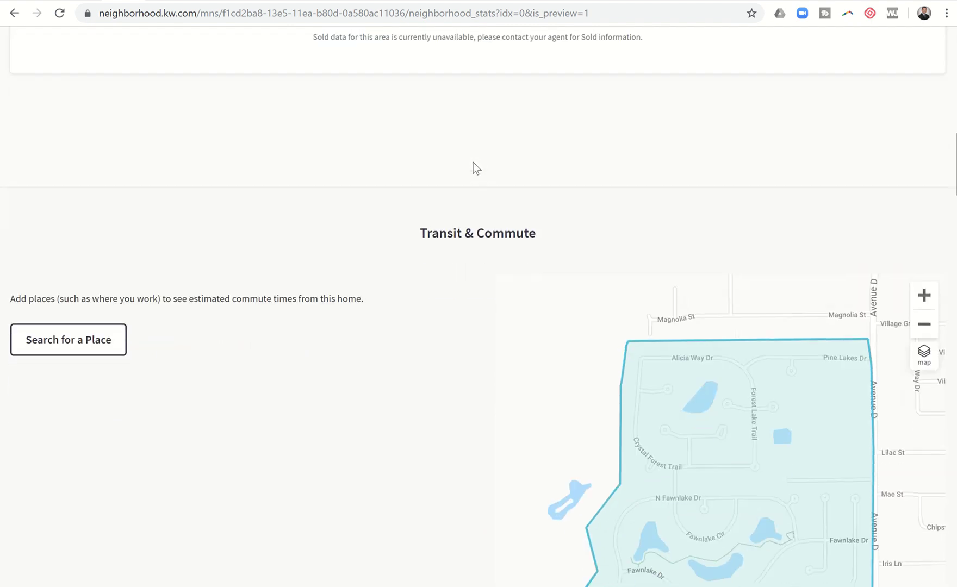
scroll(456, 327, "down", 10)
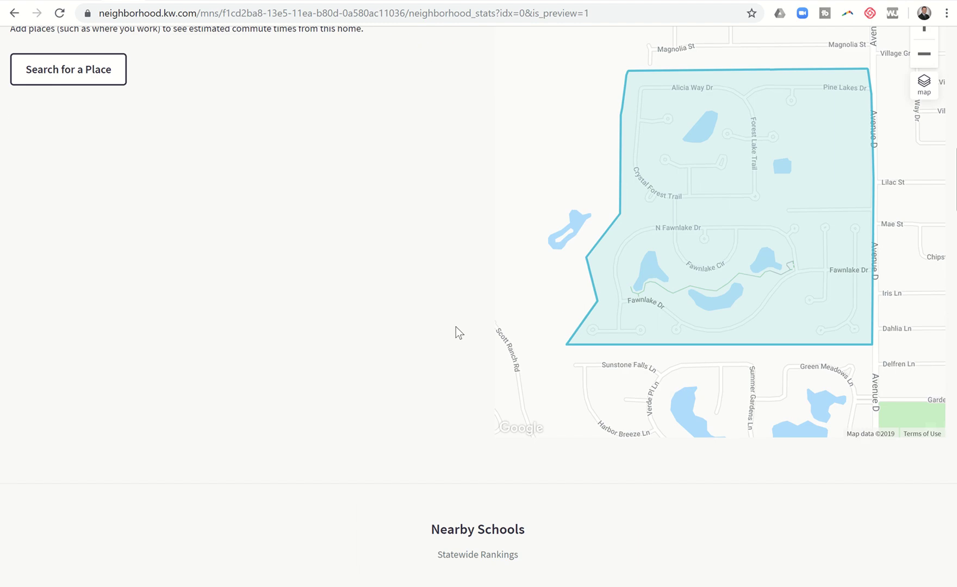
scroll(455, 327, "down", 3)
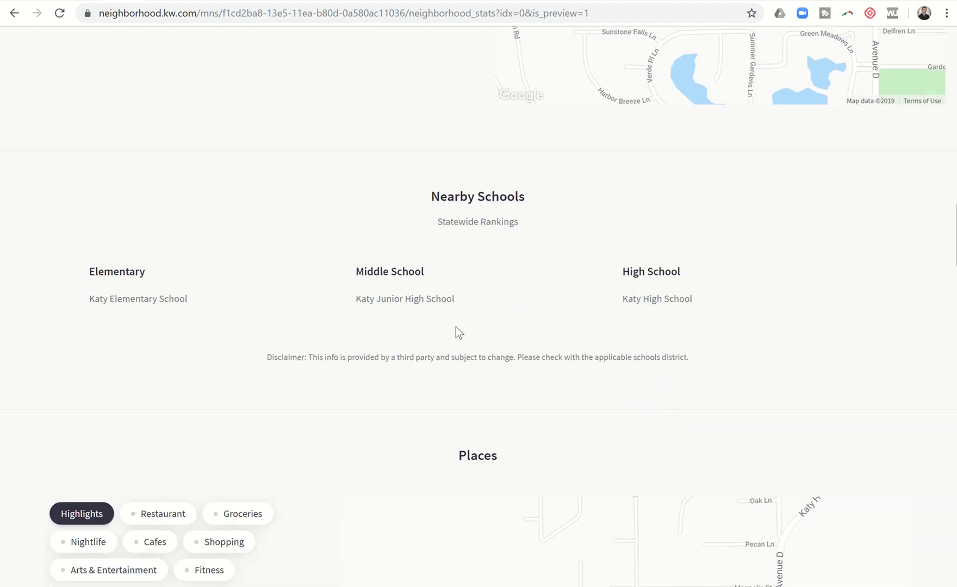
scroll(455, 327, "down", 5)
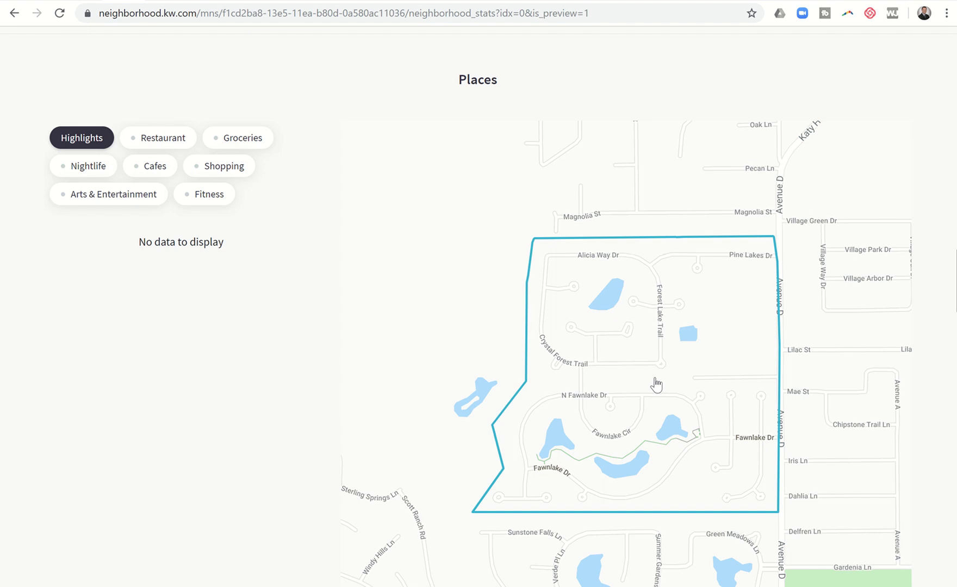
- Scroll on through places, homes for sale and nearby neighborhoods, then back toward the top
scroll(341, 293, "down", 3)
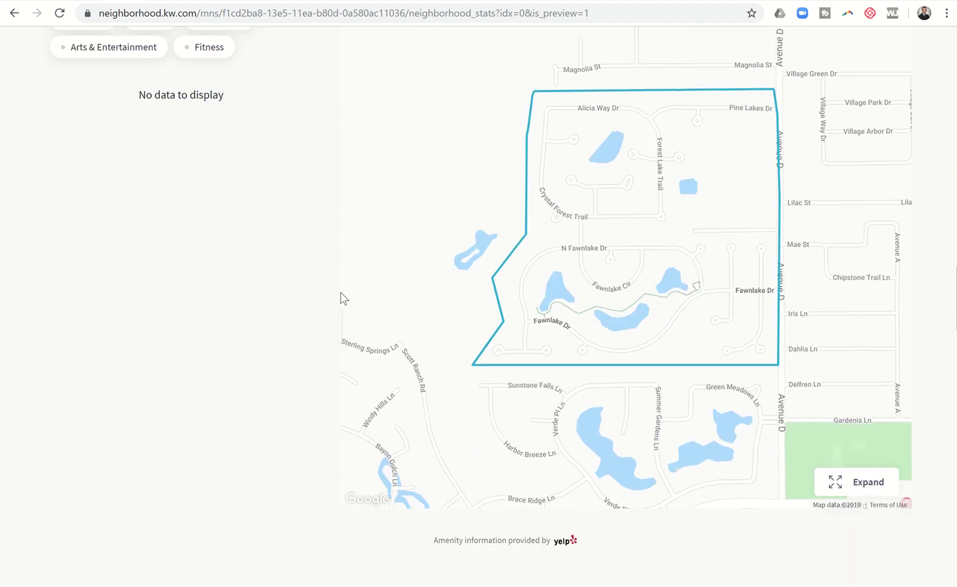
scroll(340, 292, "down", 8)
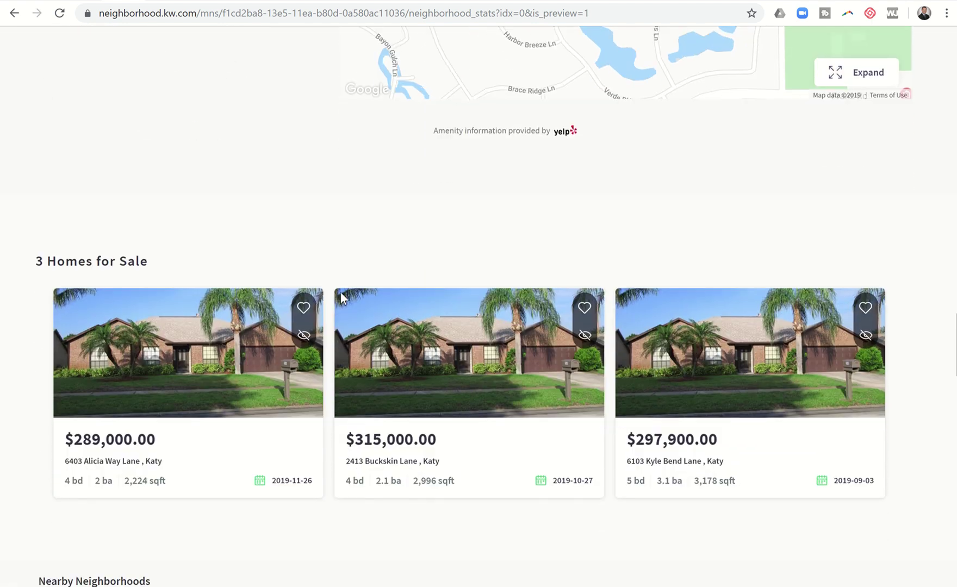
scroll(340, 293, "down", 7)
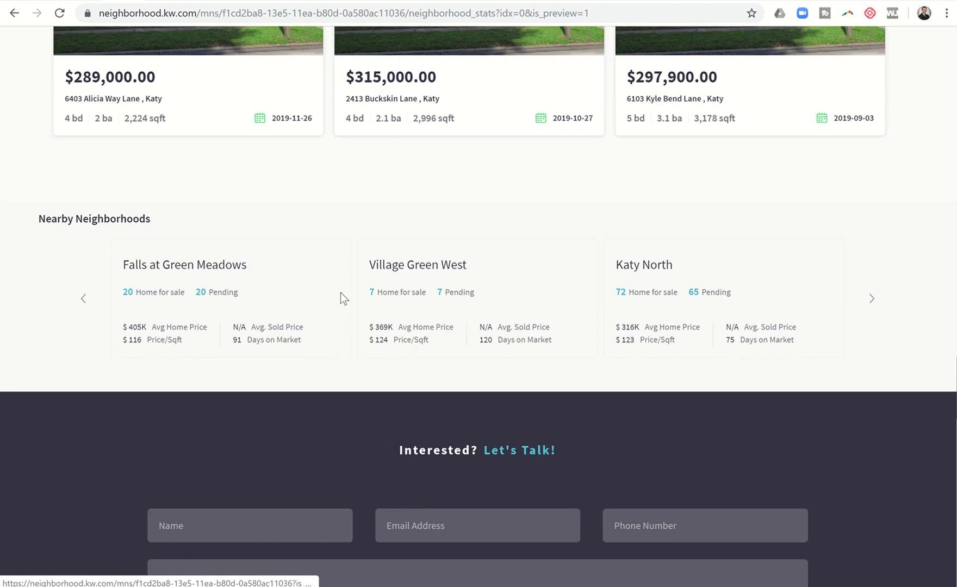
scroll(340, 293, "down", 2)
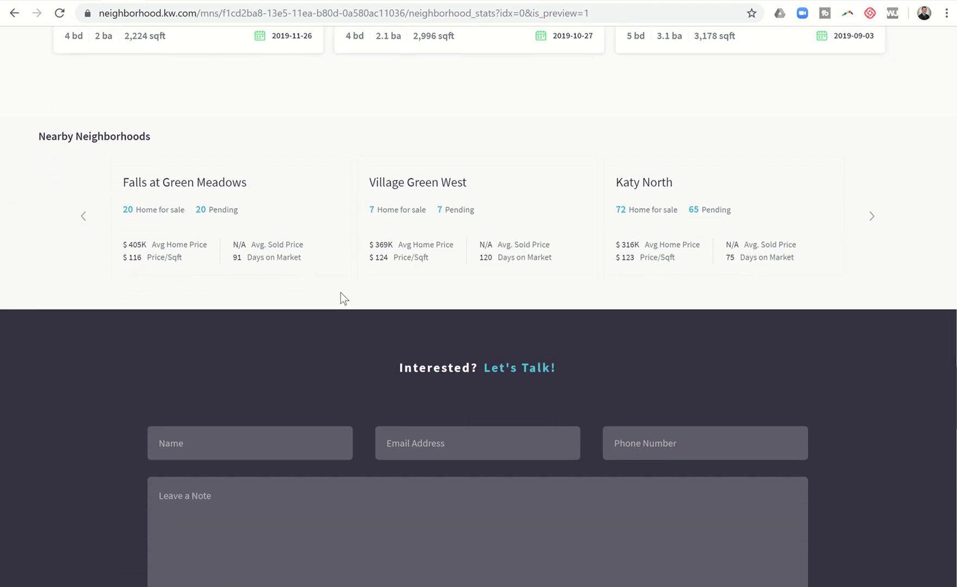
scroll(340, 293, "down", 3)
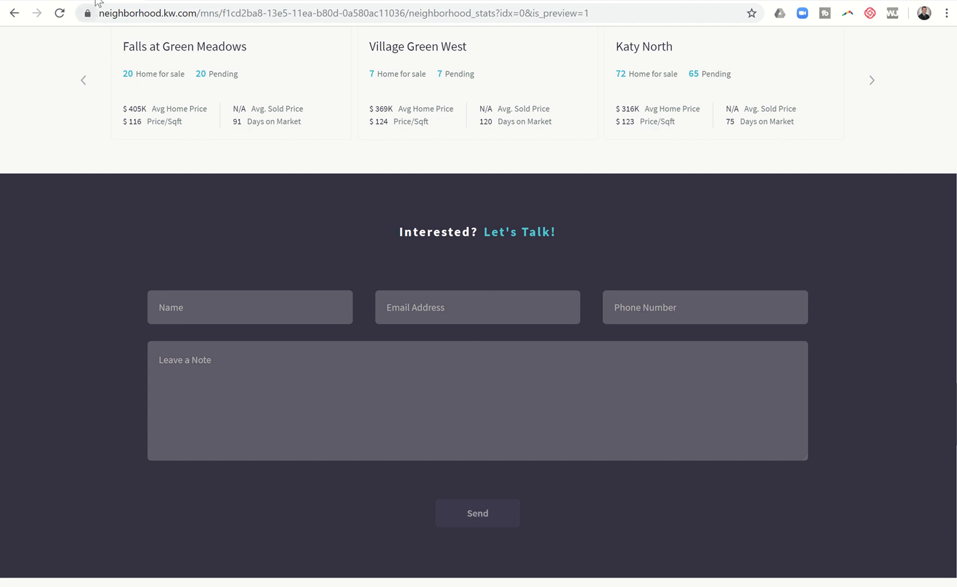
scroll(254, 164, "up", 10)
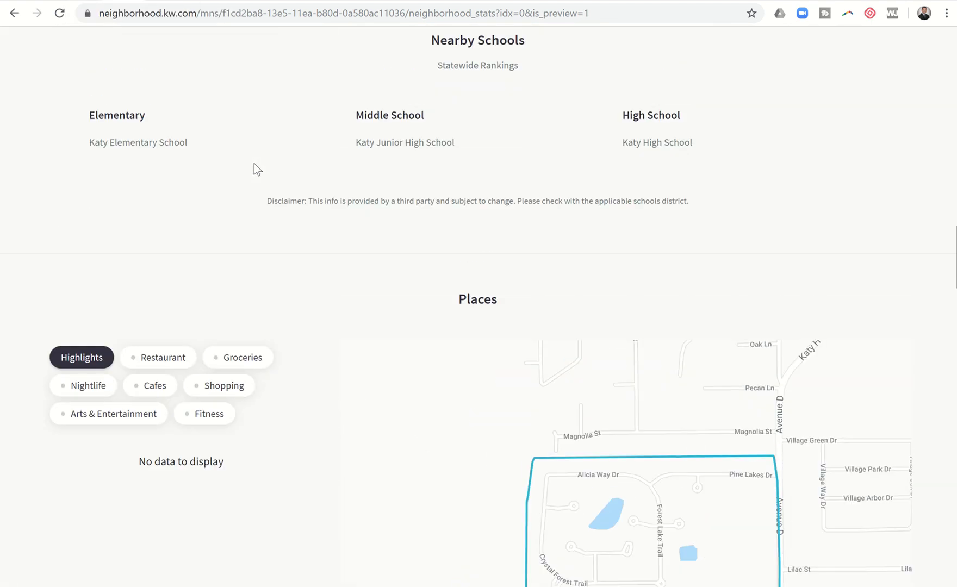
scroll(255, 163, "up", 10)
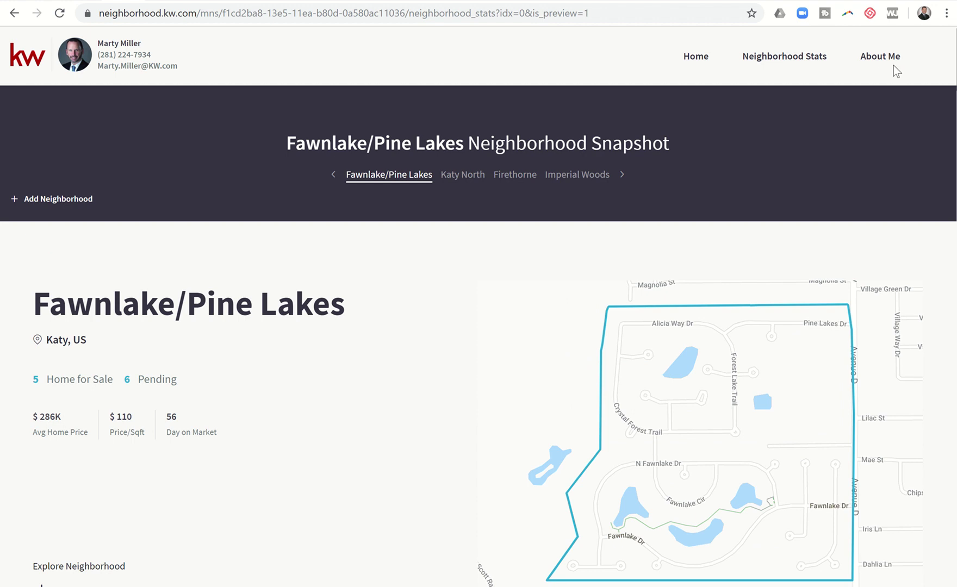
- Read the agent's About Me bio and Let's Talk form, then return to the Command contact record
left_click(880, 58)
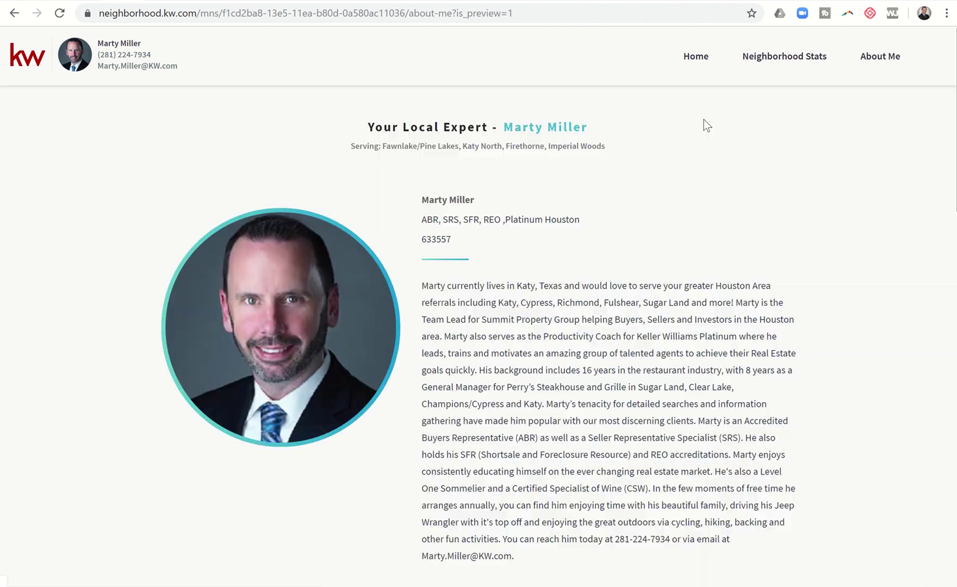
scroll(606, 370, "down", 8)
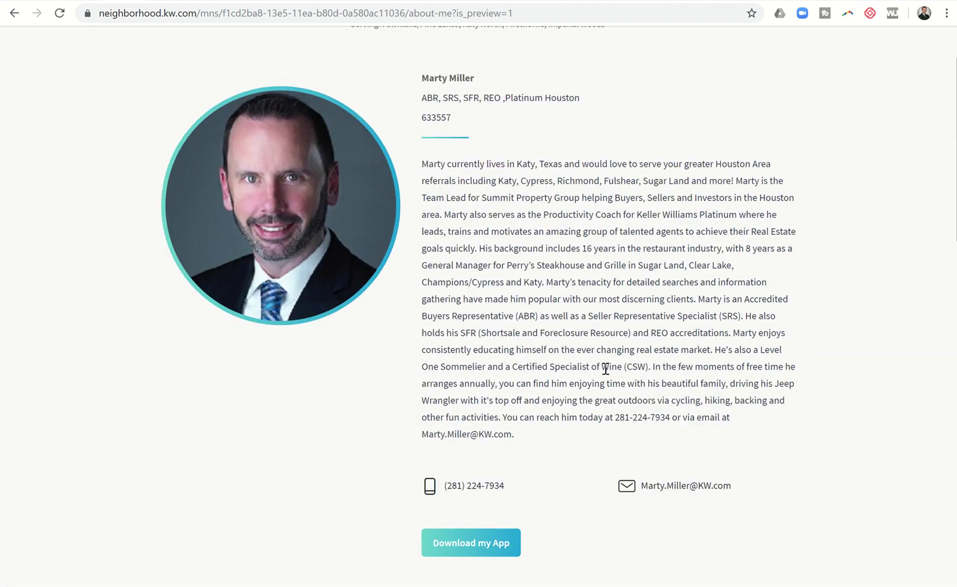
scroll(605, 369, "down", 8)
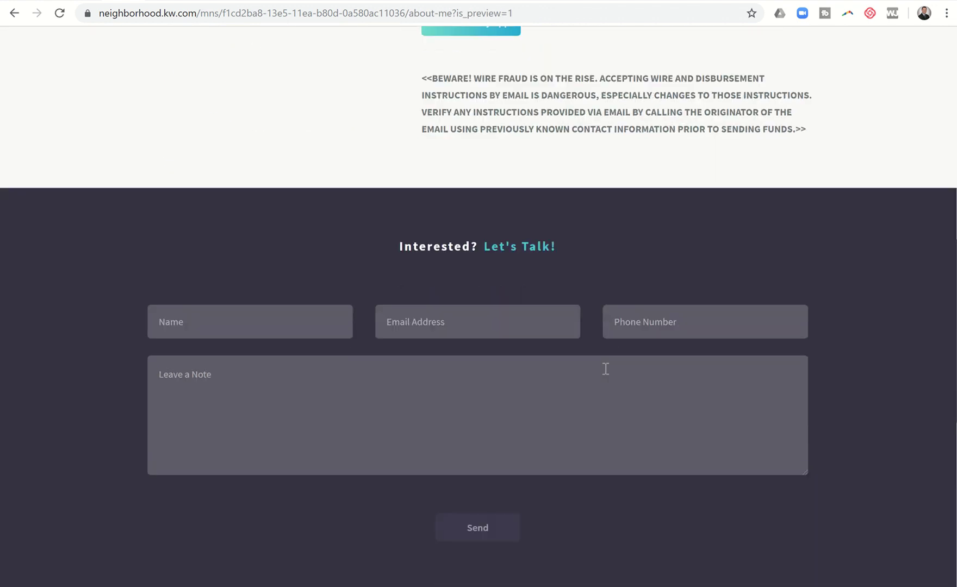
scroll(605, 368, "down", 3)
scroll(605, 369, "up", 20)
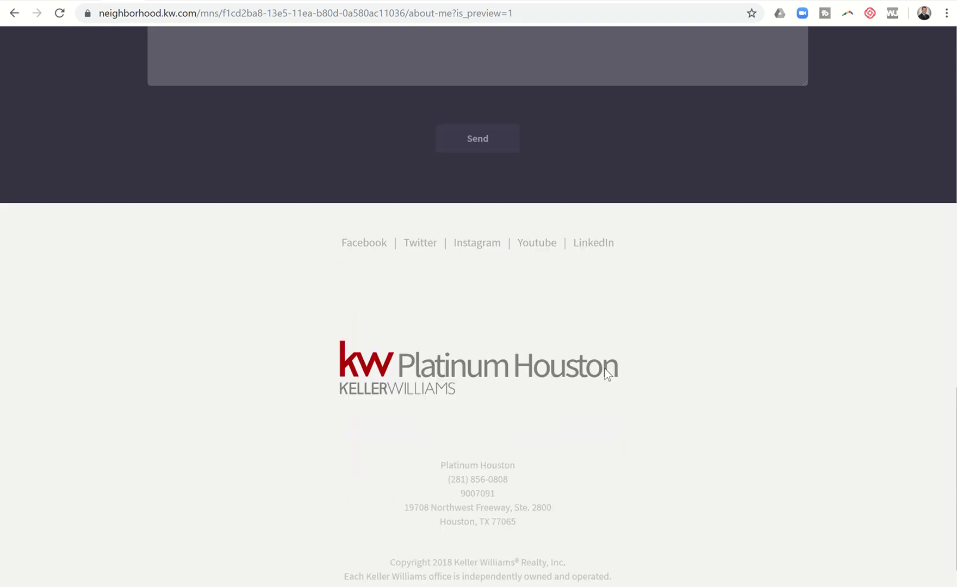
left_click(102, 3)
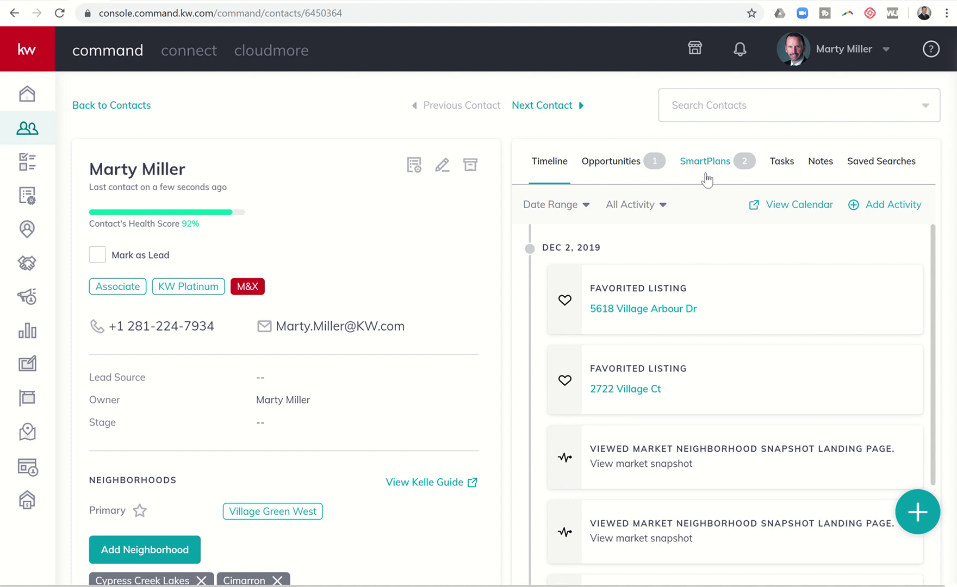
- Return to the Fawnlake/Pine Lakes snapshot home page and browse homes for sale, including $289,000 and $269,000
left_click(127, 2)
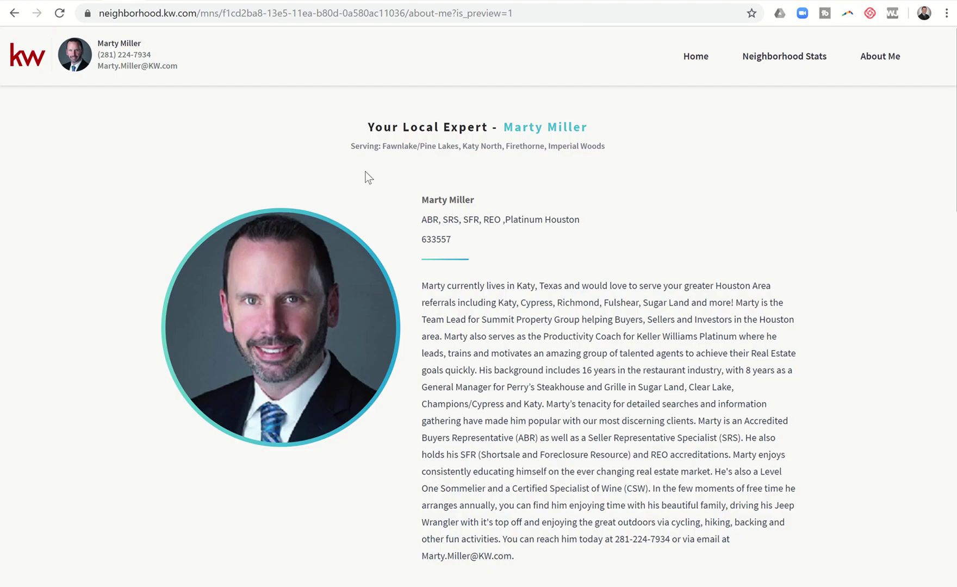
left_click(687, 57)
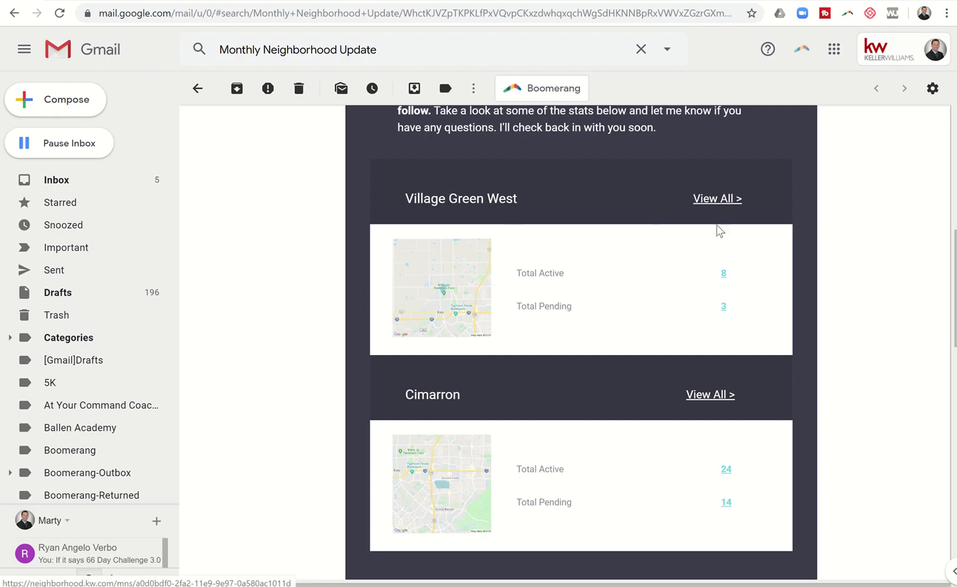
left_click(136, 0)
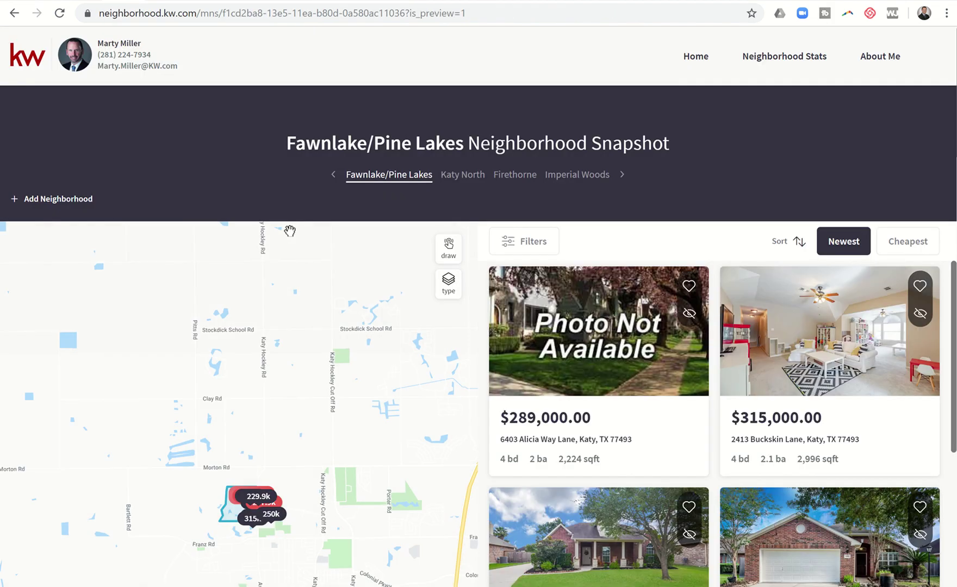
scroll(533, 381, "down", 3)
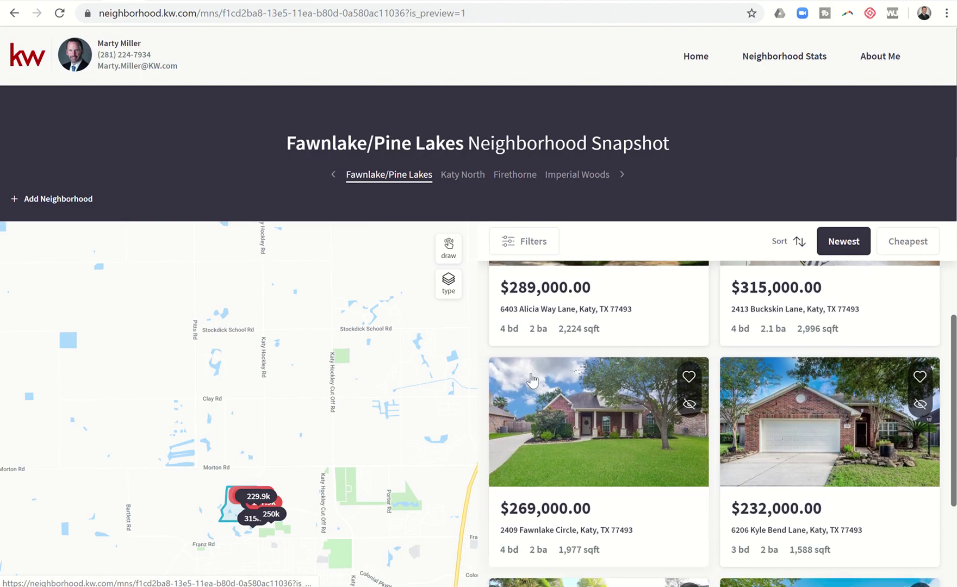
scroll(533, 381, "down", 3)
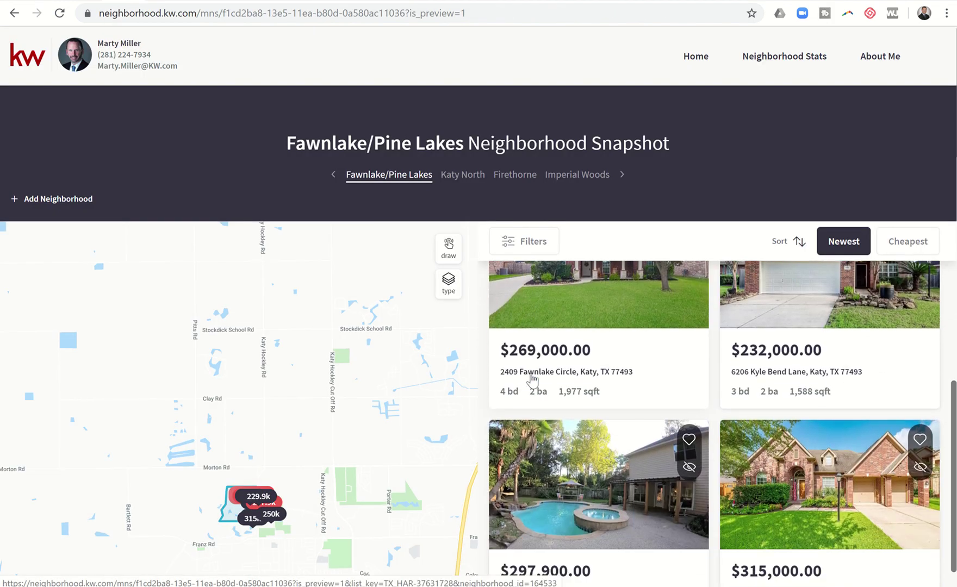